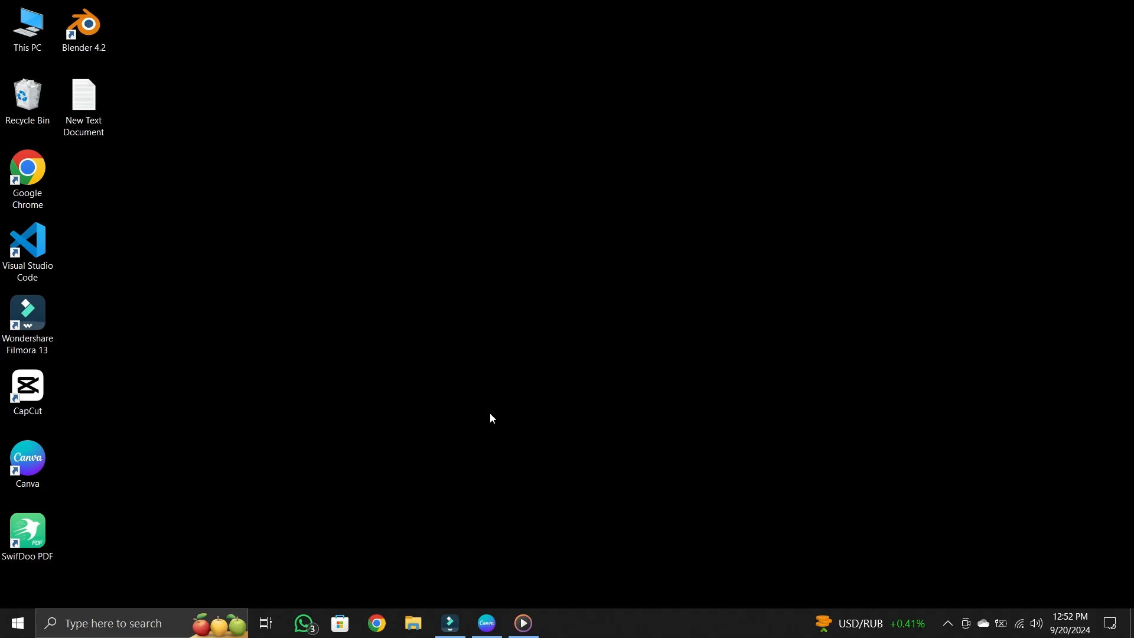
- Switch to Canva and look through the recent designs on its home page
{"action": "left_click", "coordinate": [487, 624]}
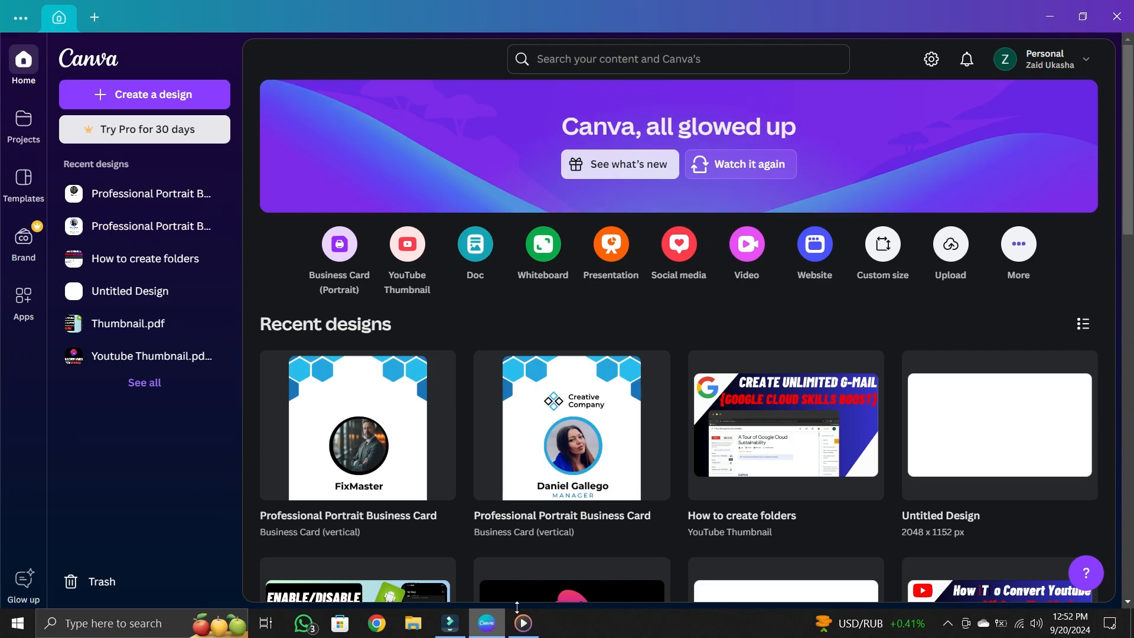
{"action": "scroll", "coordinate": [648, 460], "scroll_direction": "down", "scroll_amount": 2}
{"action": "scroll", "coordinate": [648, 461], "scroll_direction": "down", "scroll_amount": 5}
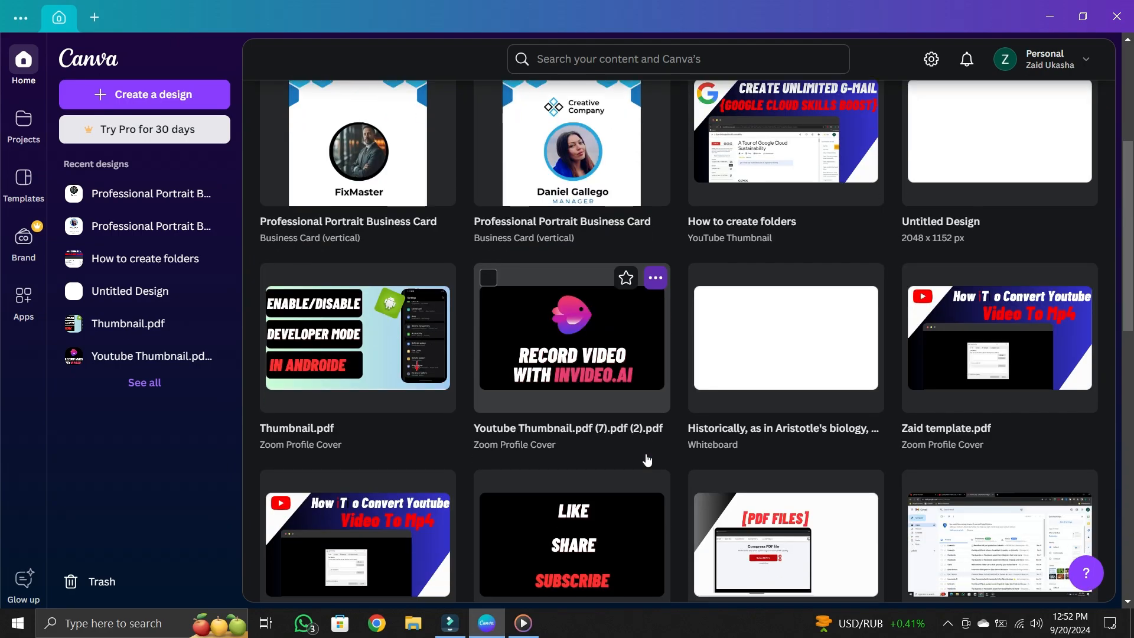
{"action": "scroll", "coordinate": [648, 460], "scroll_direction": "down", "scroll_amount": 2}
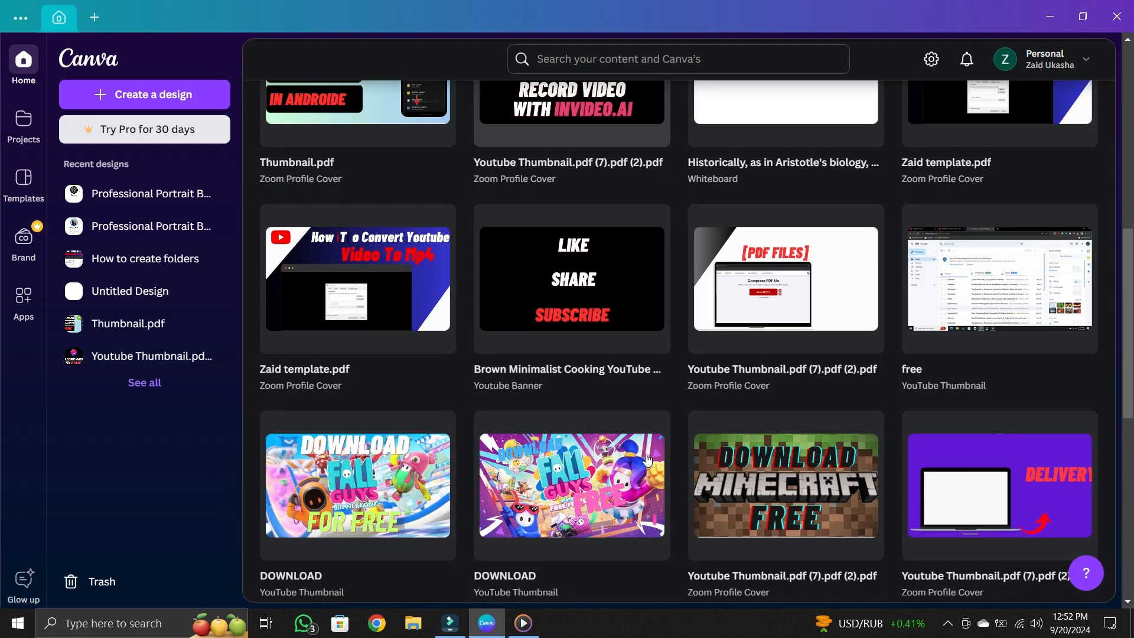
{"action": "scroll", "coordinate": [648, 461], "scroll_direction": "up", "scroll_amount": 10}
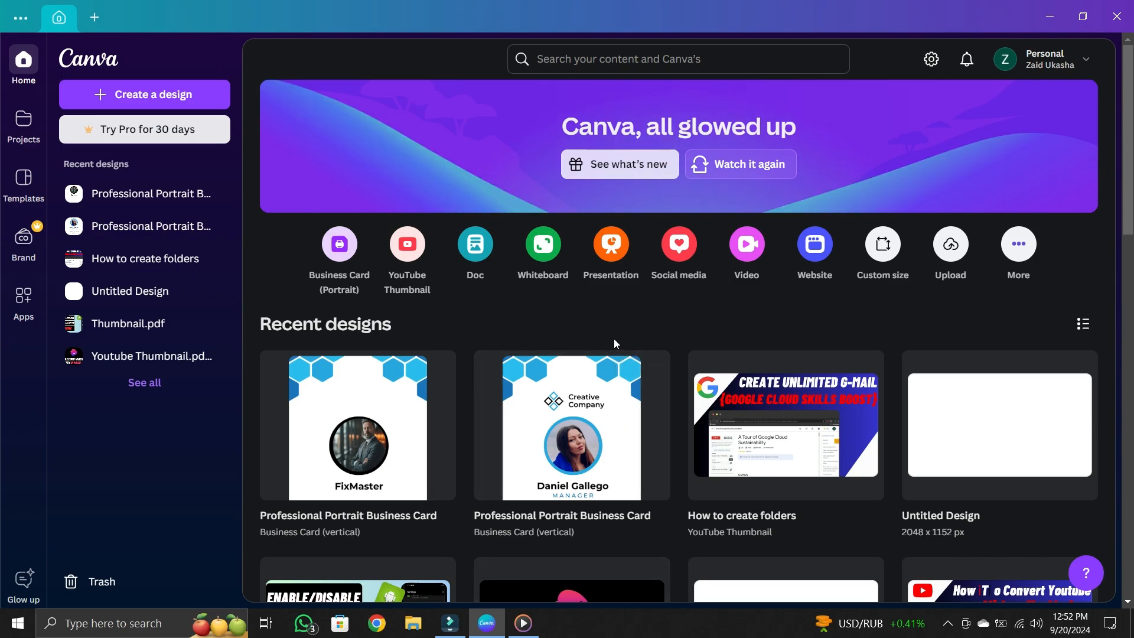
{"action": "mouse_move", "coordinate": [644, 391]}
{"action": "scroll", "coordinate": [705, 331], "scroll_direction": "down", "scroll_amount": 20}
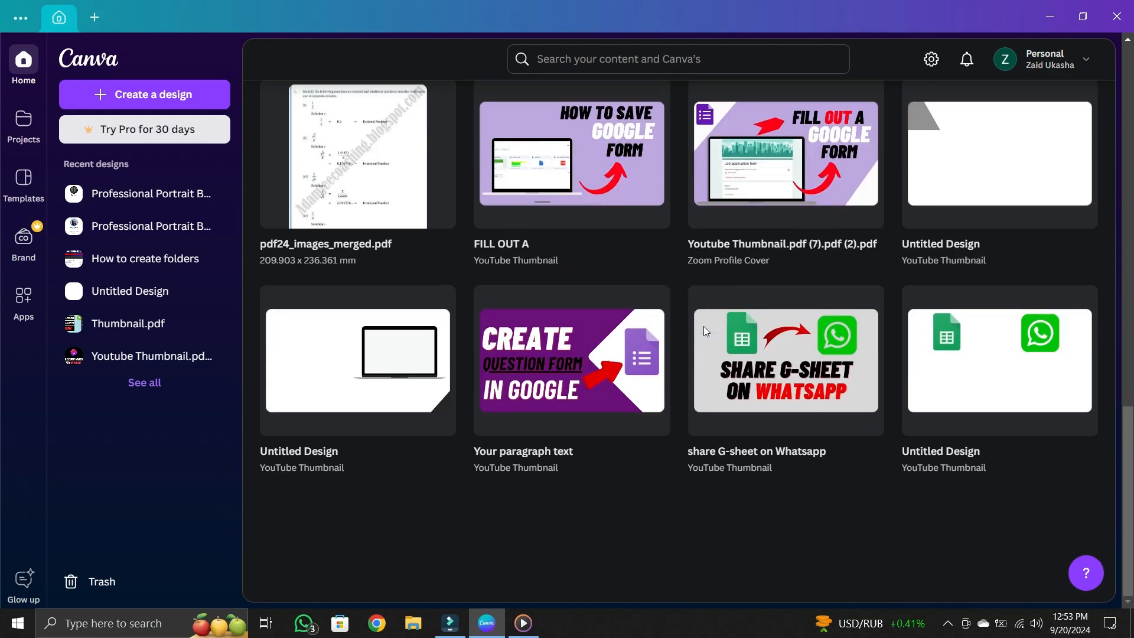
{"action": "scroll", "coordinate": [704, 327], "scroll_direction": "up", "scroll_amount": 20}
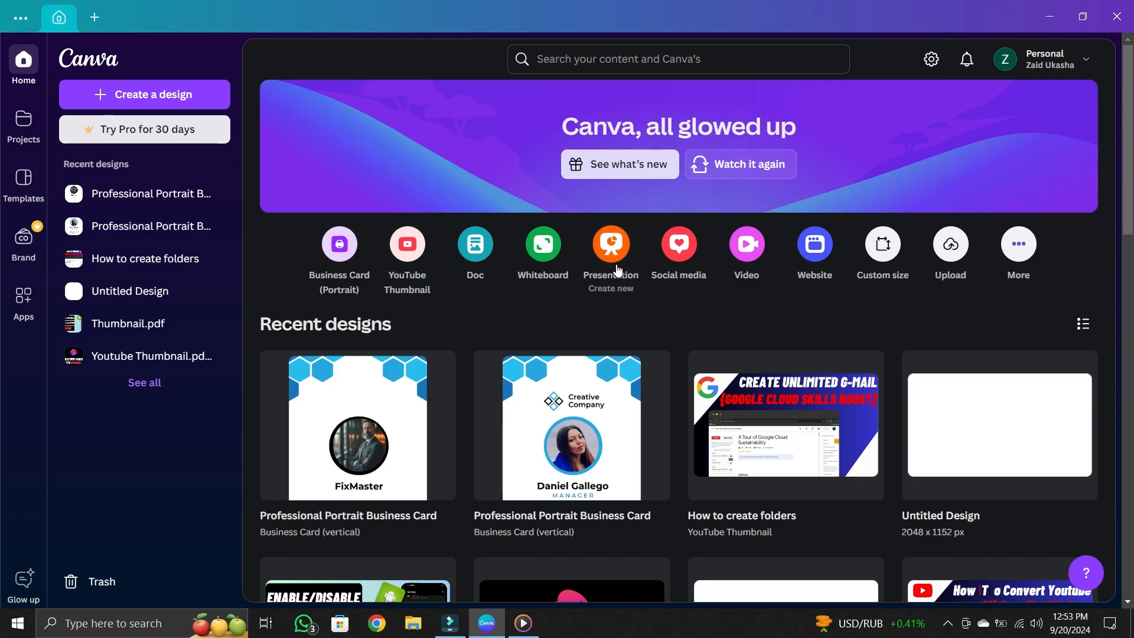
- Search Canva for "business card" using the earlier search suggestion
{"action": "left_click", "coordinate": [617, 51]}
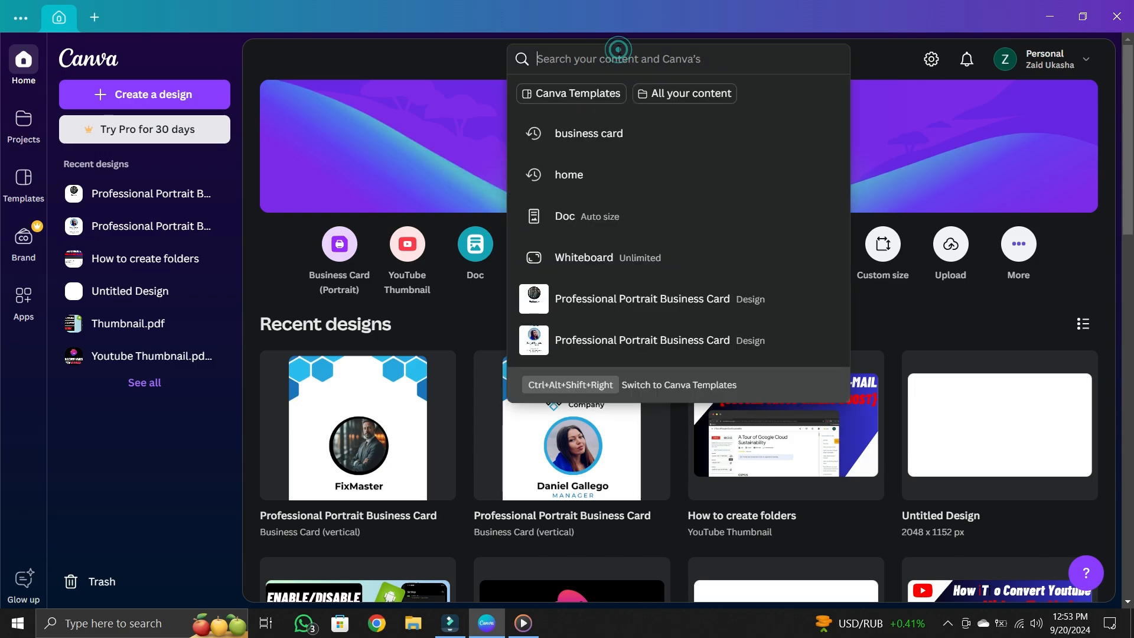
{"action": "left_click", "coordinate": [602, 137]}
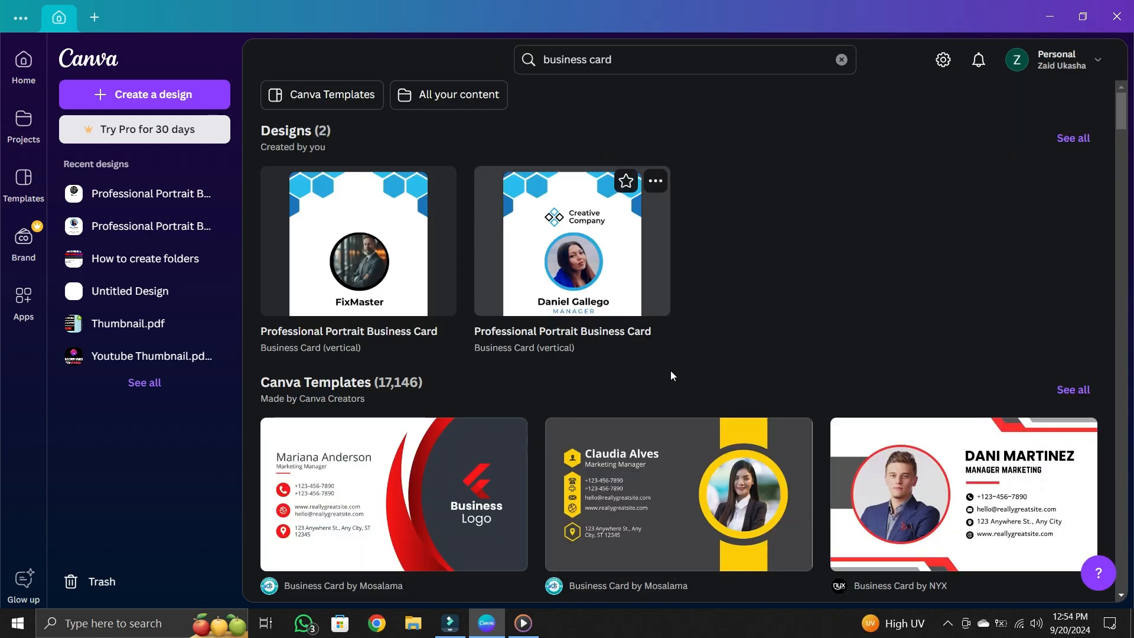
- Browse the business card templates in the search results and compare their layouts
{"action": "scroll", "coordinate": [668, 377], "scroll_direction": "down", "scroll_amount": 10}
{"action": "scroll", "coordinate": [670, 383], "scroll_direction": "down", "scroll_amount": 5}
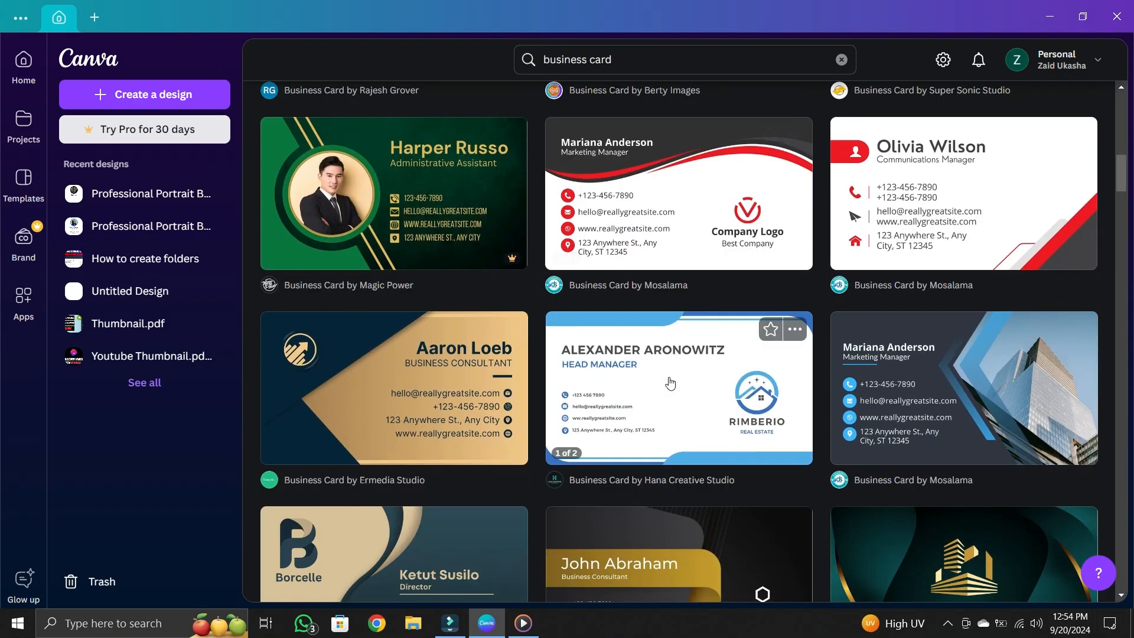
{"action": "scroll", "coordinate": [669, 383], "scroll_direction": "up", "scroll_amount": 10}
{"action": "scroll", "coordinate": [669, 383], "scroll_direction": "up", "scroll_amount": 5}
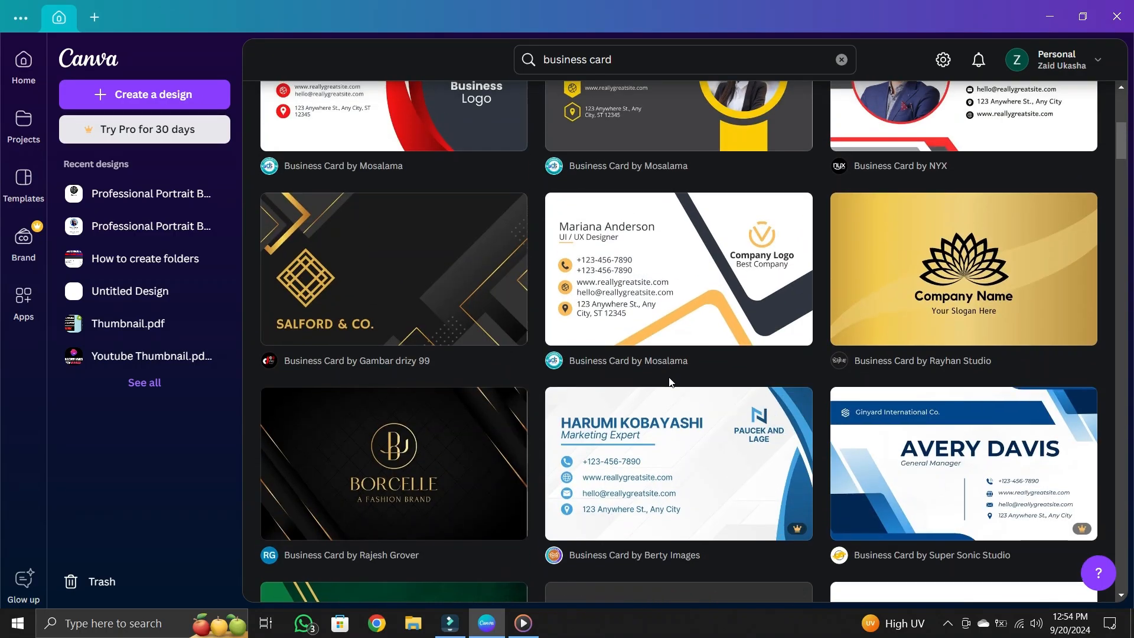
{"action": "scroll", "coordinate": [670, 384], "scroll_direction": "down", "scroll_amount": 5}
{"action": "scroll", "coordinate": [670, 383], "scroll_direction": "down", "scroll_amount": 2}
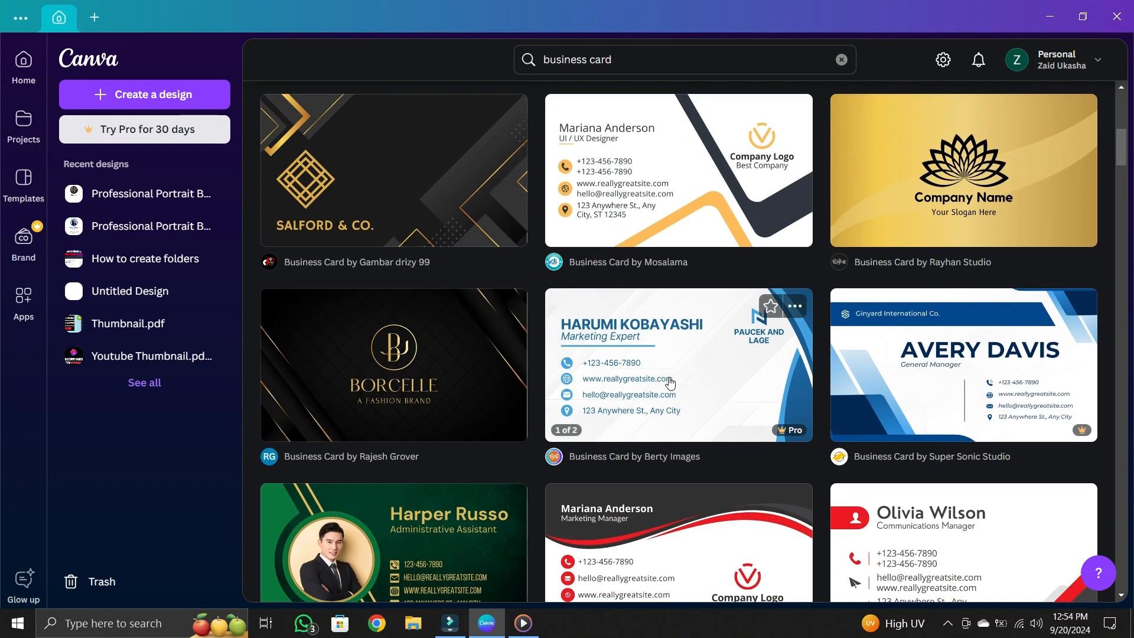
{"action": "scroll", "coordinate": [670, 383], "scroll_direction": "up", "scroll_amount": 7}
{"action": "scroll", "coordinate": [670, 384], "scroll_direction": "up", "scroll_amount": 2}
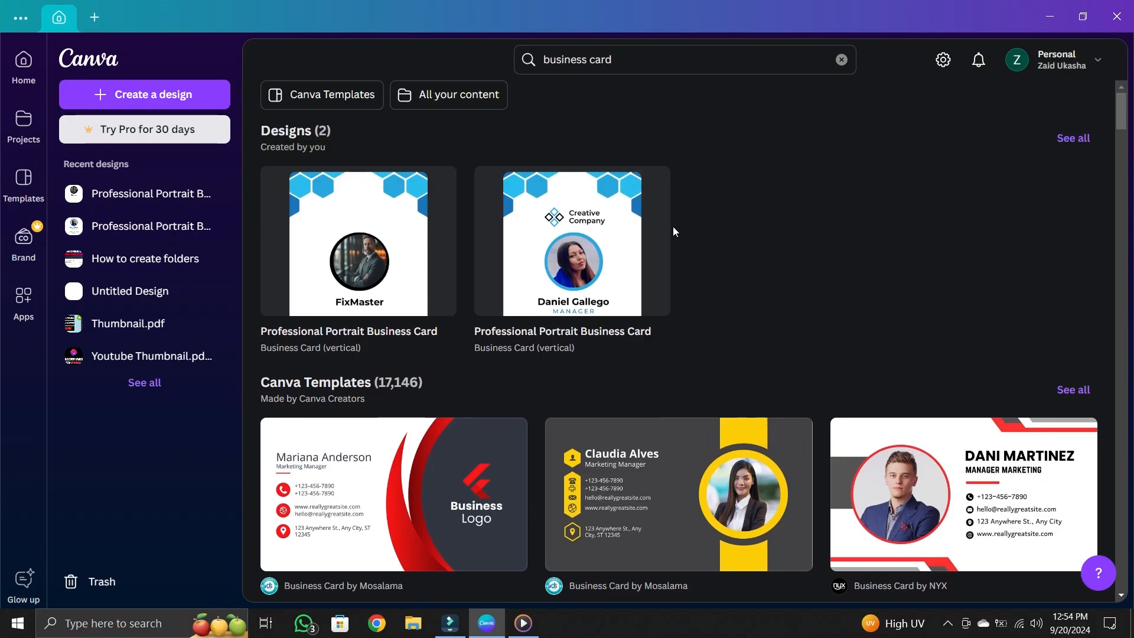
{"action": "scroll", "coordinate": [741, 385], "scroll_direction": "down", "scroll_amount": 10}
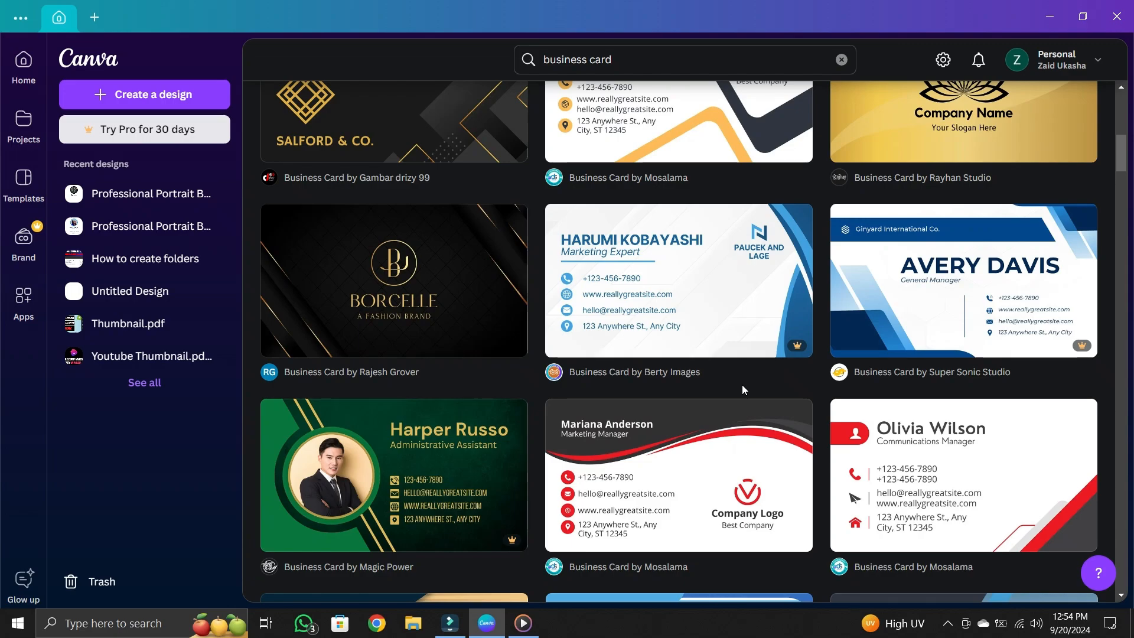
{"action": "scroll", "coordinate": [742, 384], "scroll_direction": "up", "scroll_amount": 10}
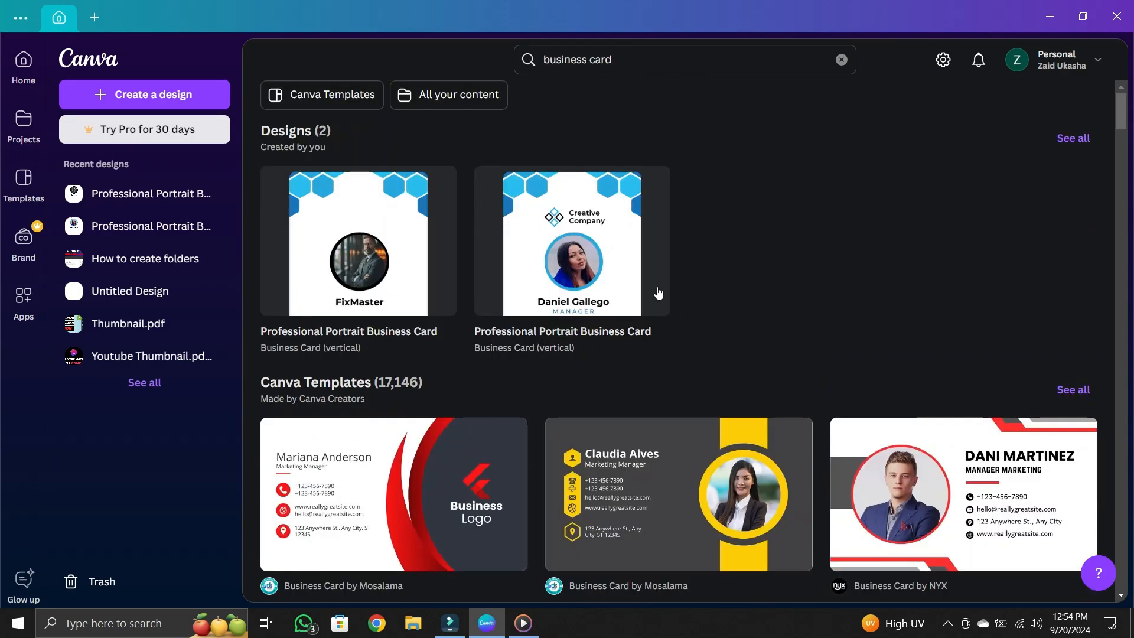
- Refine the template search to "business card portrait"
{"action": "left_click", "coordinate": [632, 70]}
{"action": "type", "text": "port"}
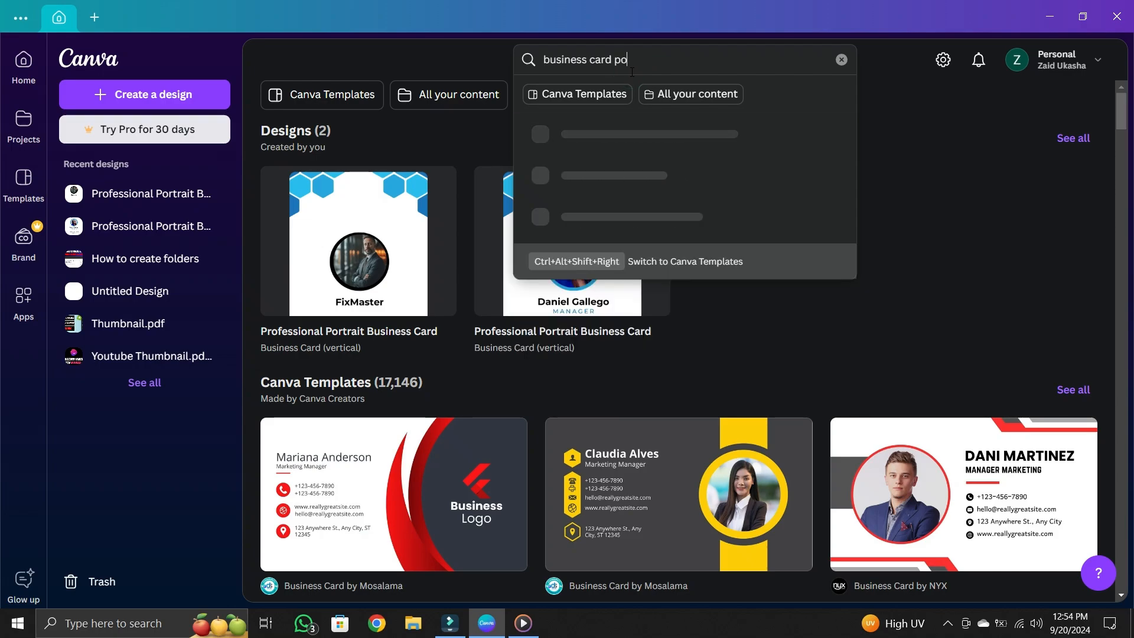
{"action": "type", "text": "rait"}
{"action": "key", "text": "Return"}
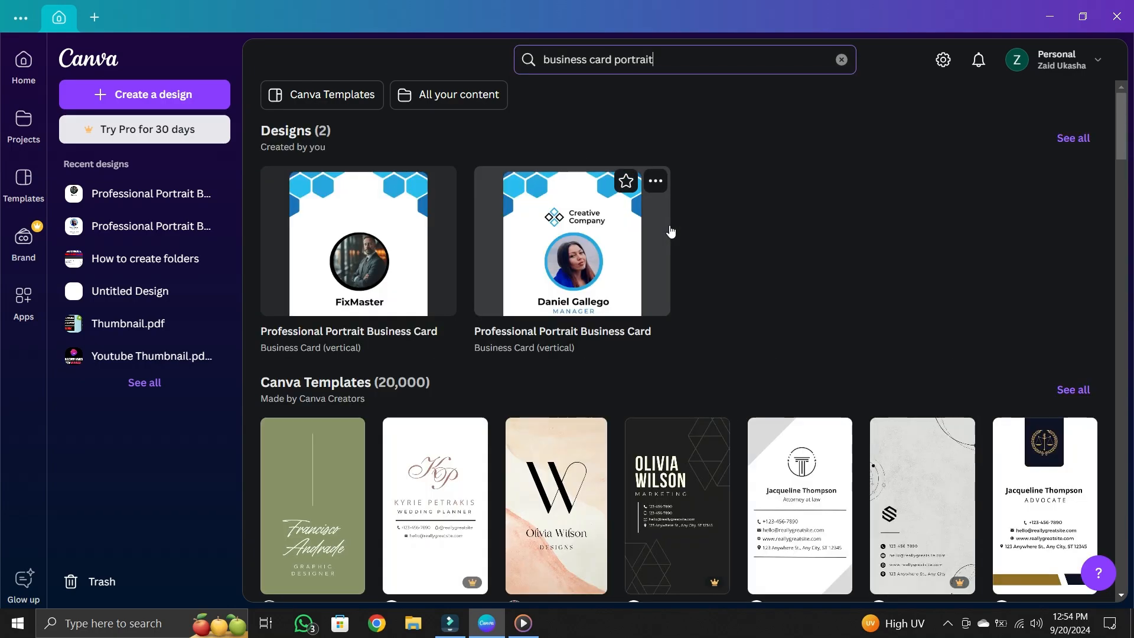
- Find the white vertical "Professional Portrait Business Card" template with blue corner shapes and a round photo, and open it for customising
{"action": "scroll", "coordinate": [687, 346], "scroll_direction": "down", "scroll_amount": 1}
{"action": "scroll", "coordinate": [686, 345], "scroll_direction": "down", "scroll_amount": 5}
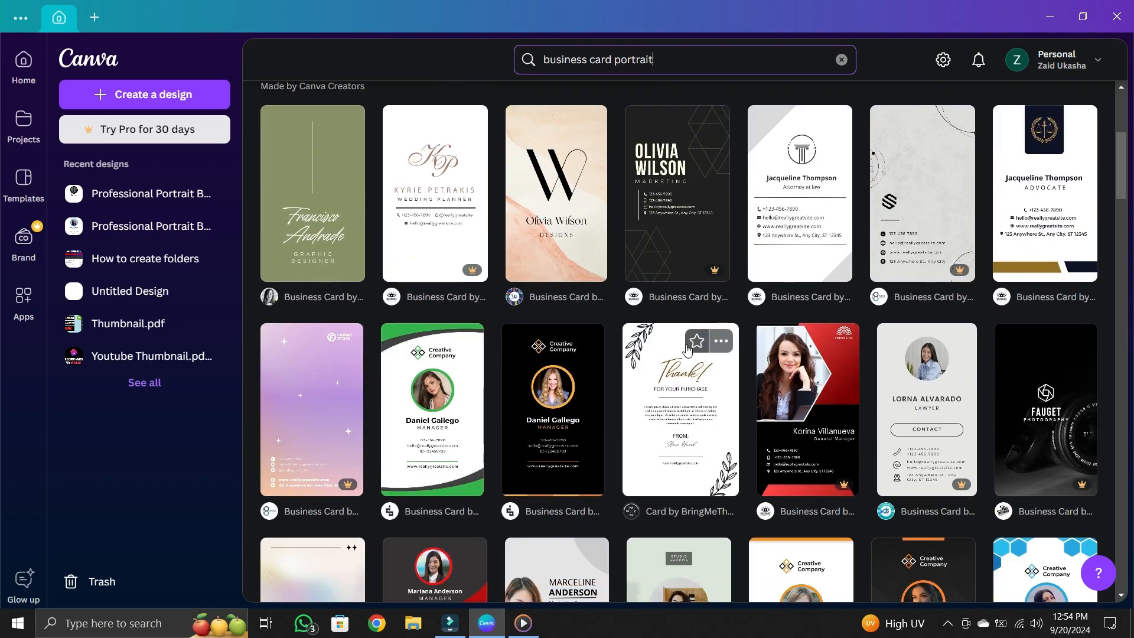
{"action": "mouse_move", "coordinate": [944, 273]}
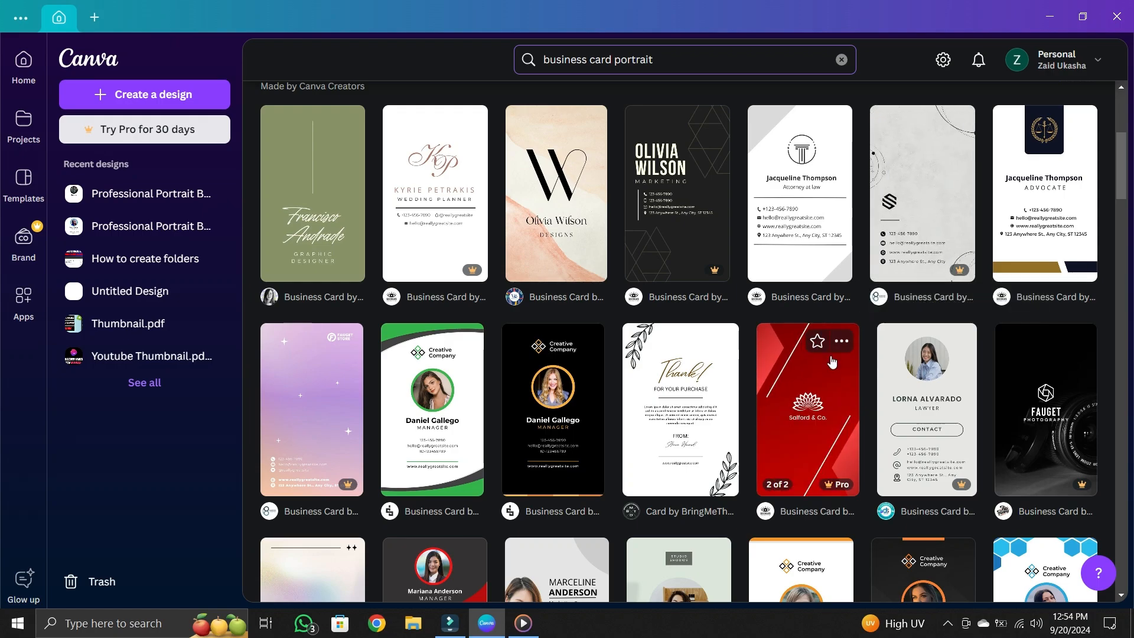
{"action": "scroll", "coordinate": [832, 362], "scroll_direction": "down", "scroll_amount": 5}
{"action": "scroll", "coordinate": [833, 361], "scroll_direction": "down", "scroll_amount": 5}
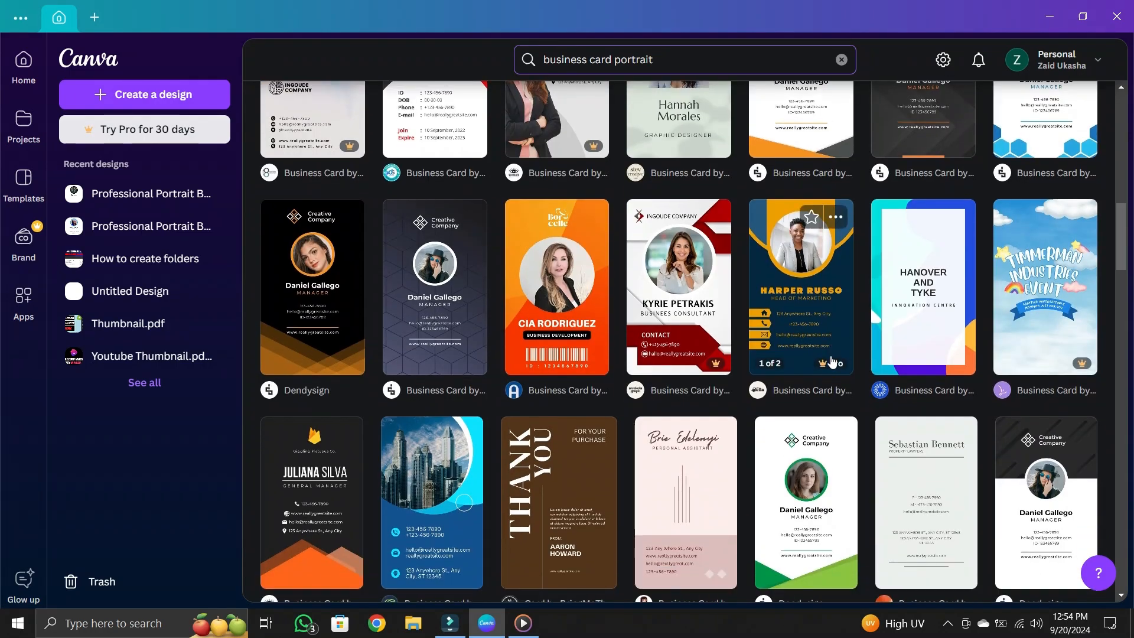
{"action": "scroll", "coordinate": [833, 361], "scroll_direction": "down", "scroll_amount": 3}
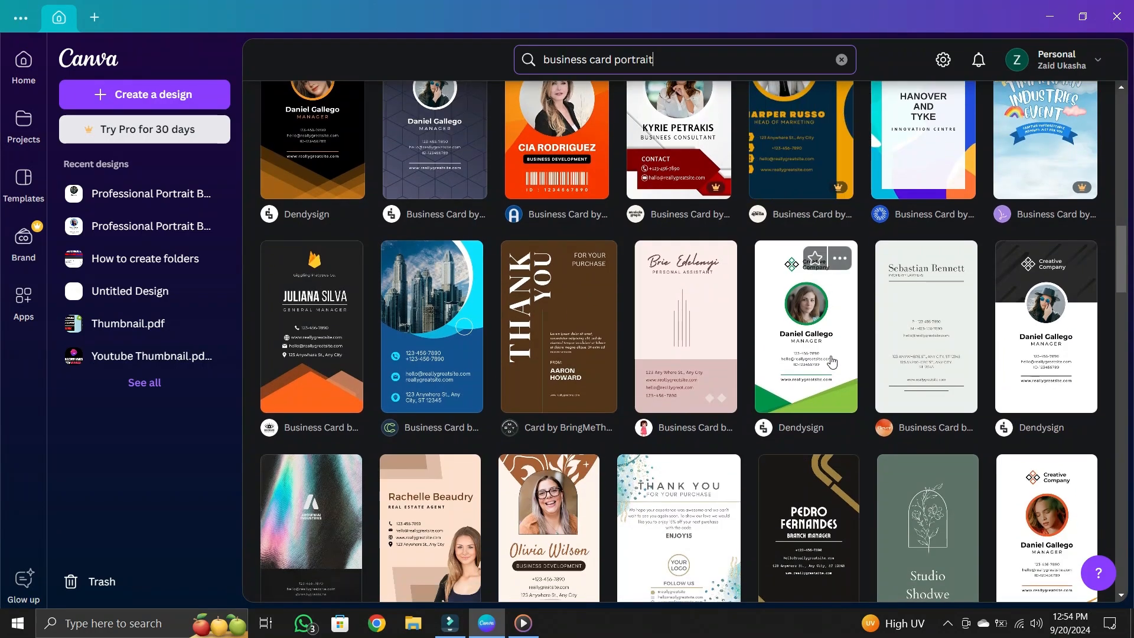
{"action": "scroll", "coordinate": [833, 362], "scroll_direction": "down", "scroll_amount": 4}
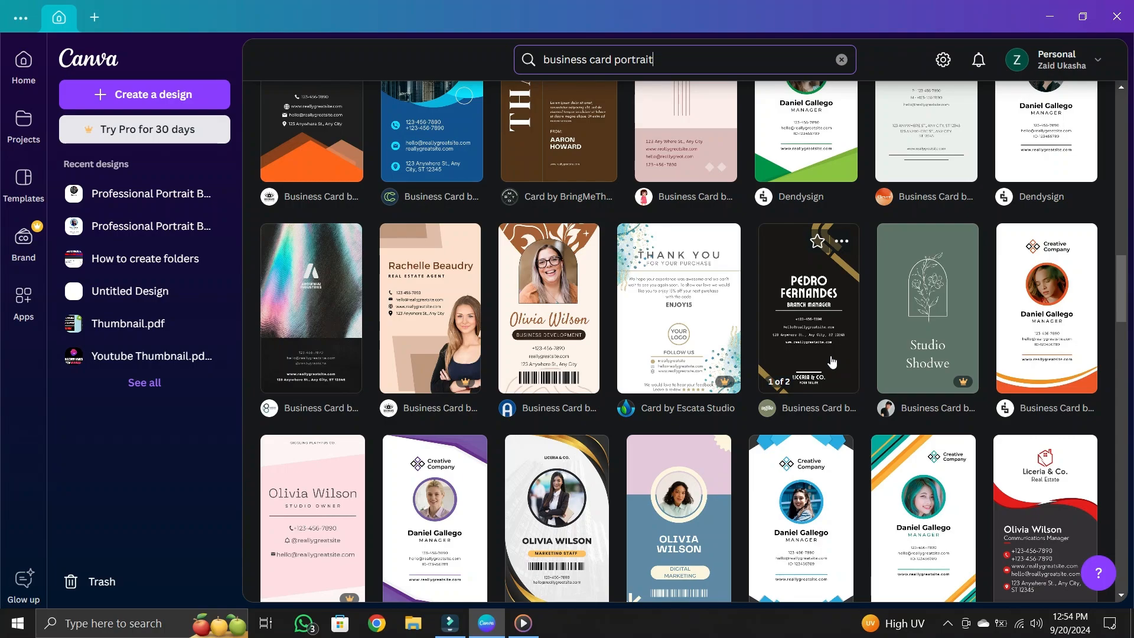
{"action": "scroll", "coordinate": [832, 362], "scroll_direction": "down", "scroll_amount": 3}
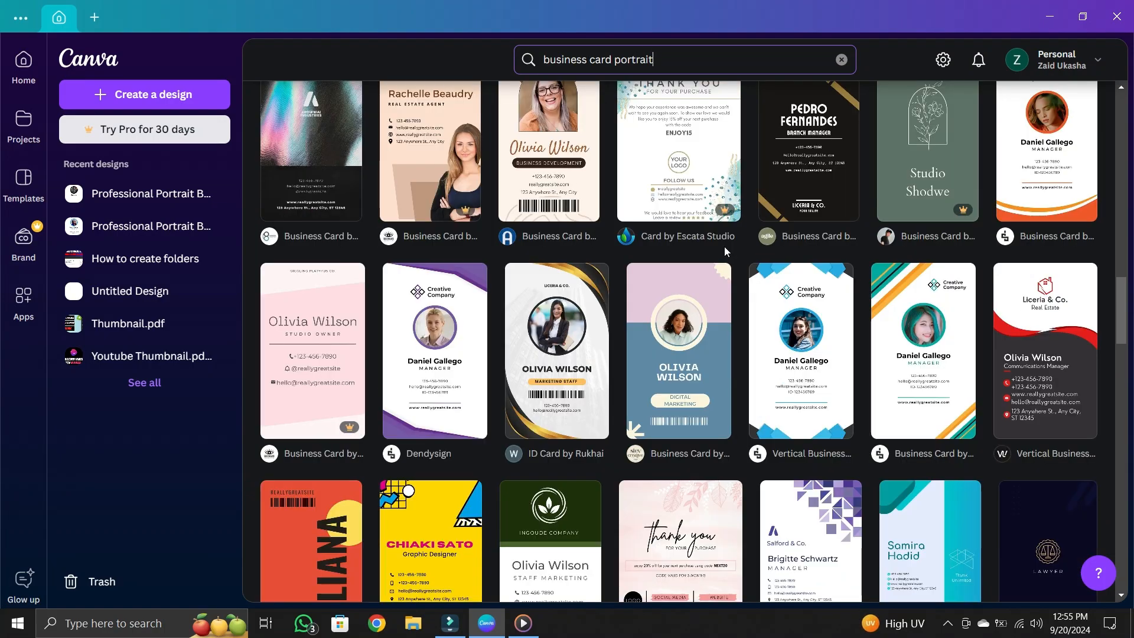
{"action": "scroll", "coordinate": [727, 253], "scroll_direction": "up", "scroll_amount": 3}
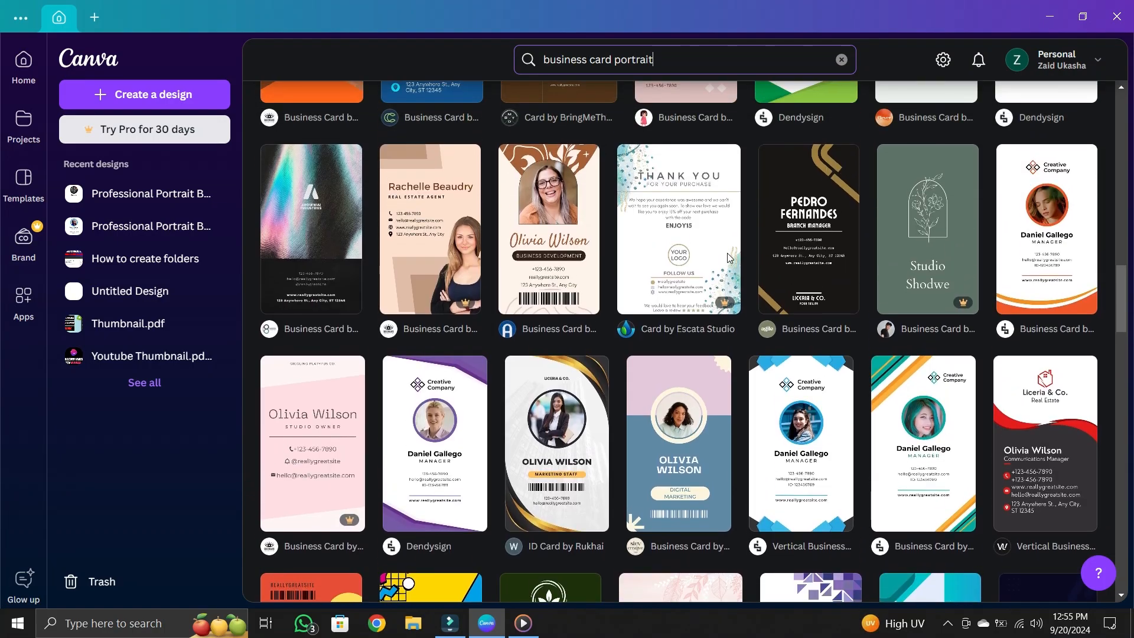
{"action": "scroll", "coordinate": [728, 253], "scroll_direction": "down", "scroll_amount": 4}
{"action": "scroll", "coordinate": [712, 378], "scroll_direction": "down", "scroll_amount": 1}
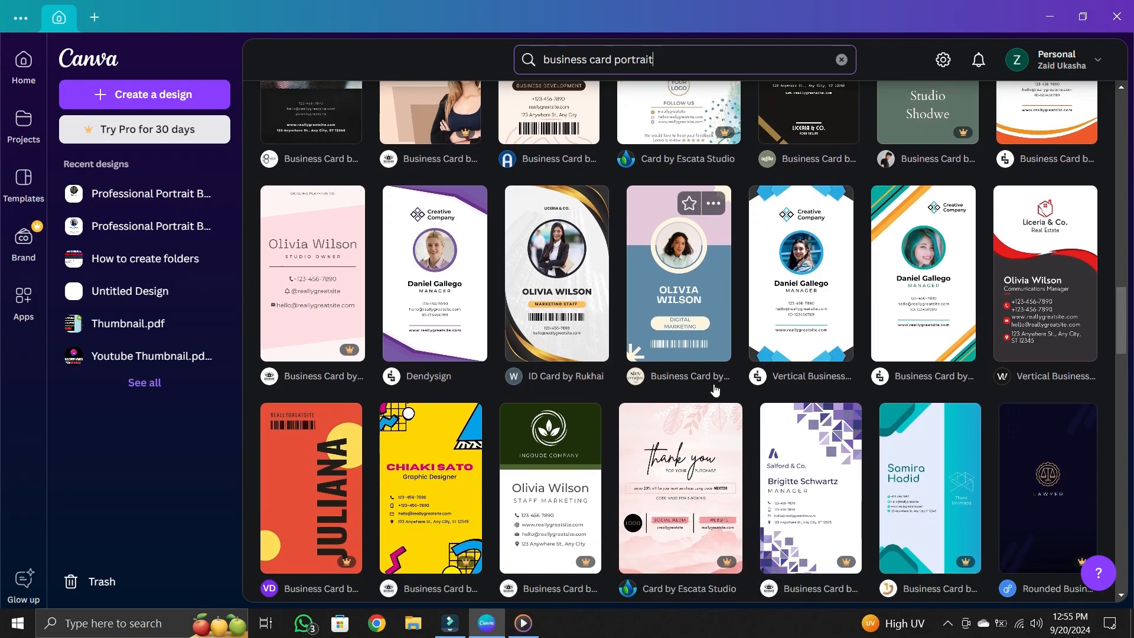
{"action": "scroll", "coordinate": [713, 384], "scroll_direction": "up", "scroll_amount": 1}
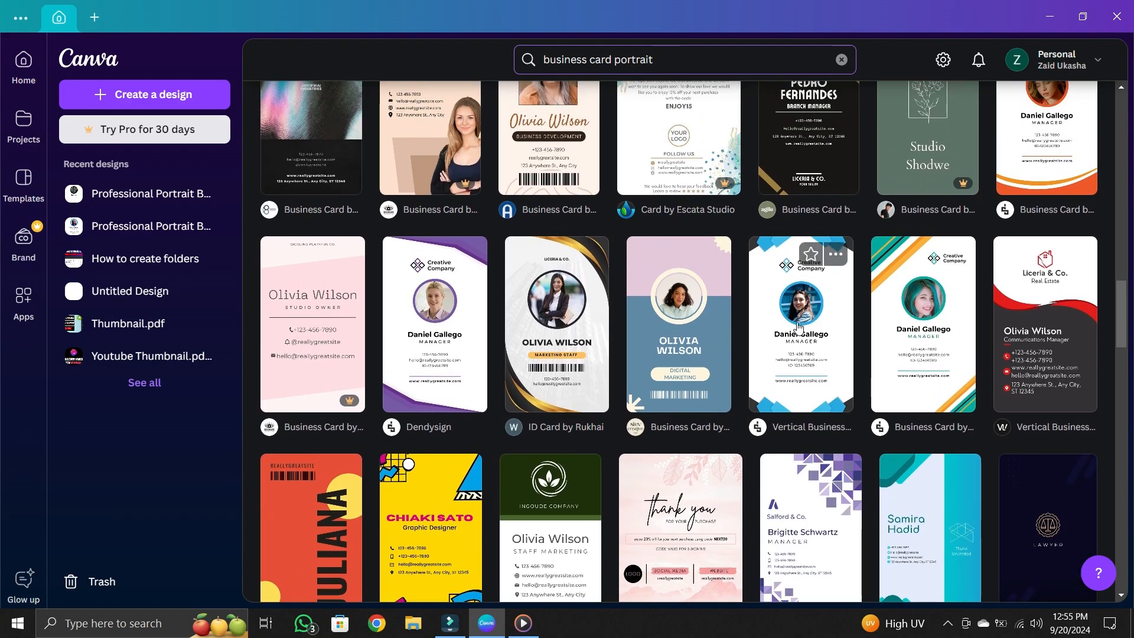
{"action": "left_click", "coordinate": [798, 325]}
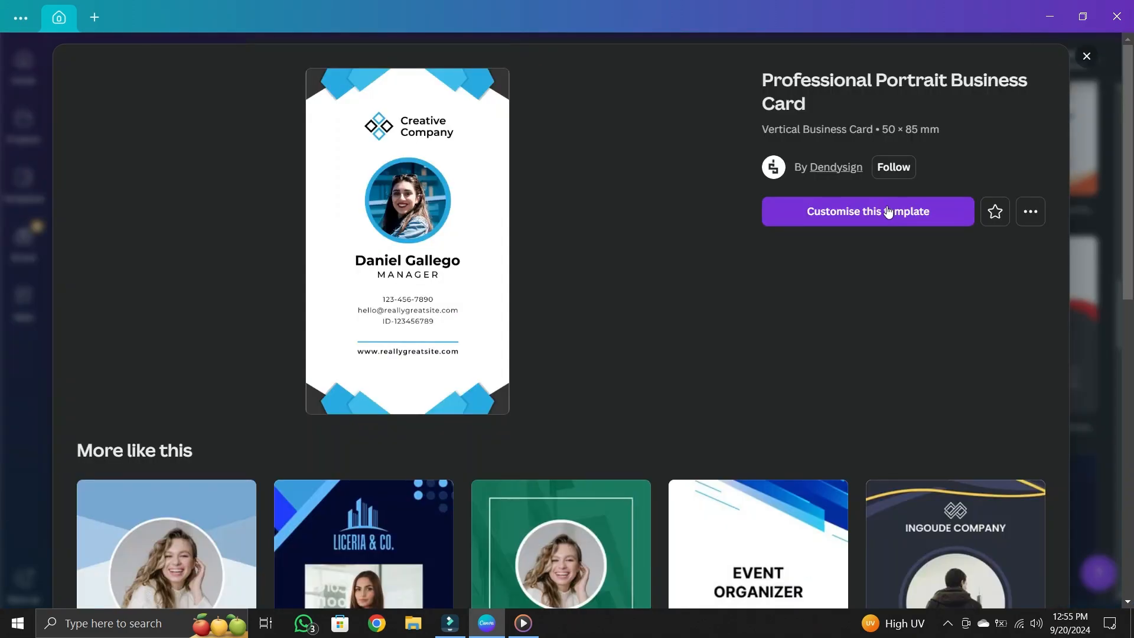
{"action": "left_click", "coordinate": [887, 205]}
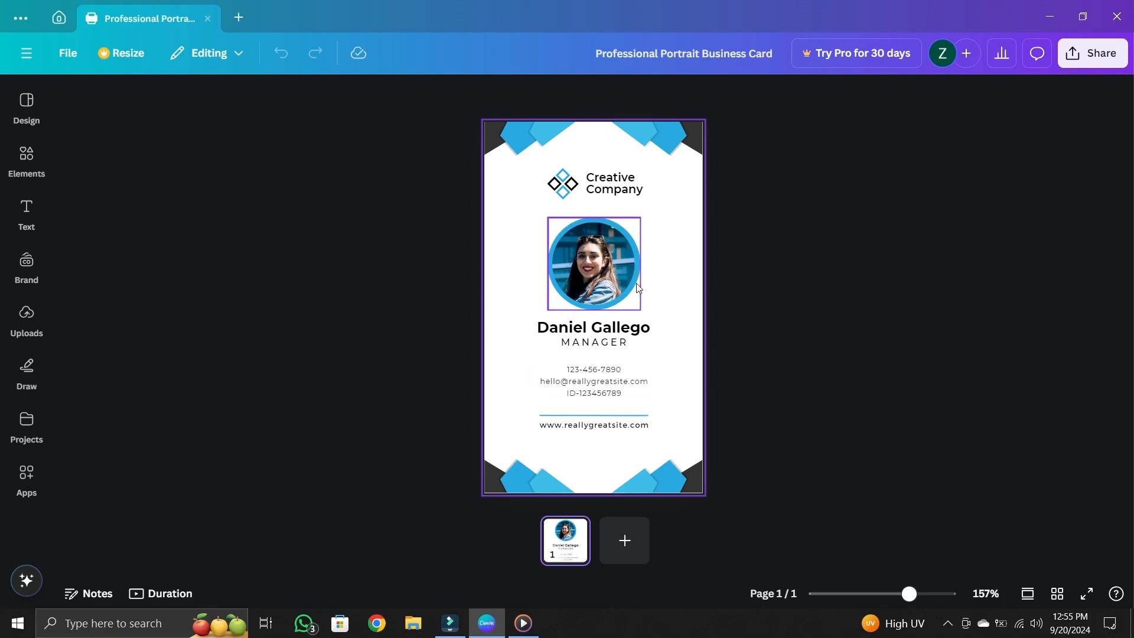
- Delete the diamond logo and the "Creative Company" text above the portrait photo
{"action": "left_click", "coordinate": [624, 372]}
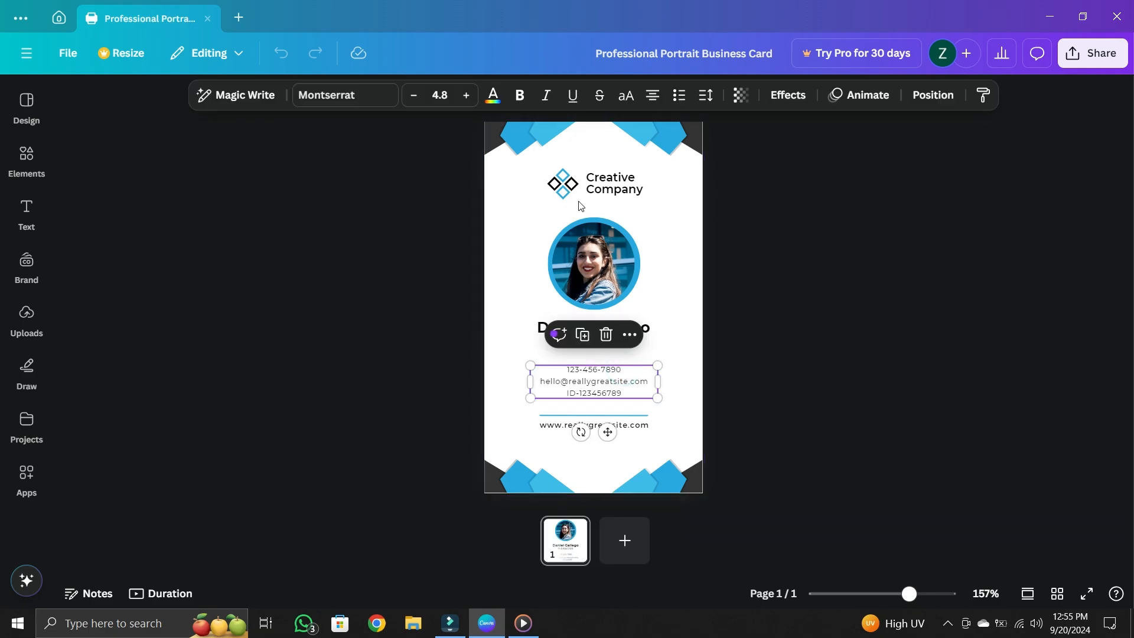
{"action": "left_click", "coordinate": [563, 193]}
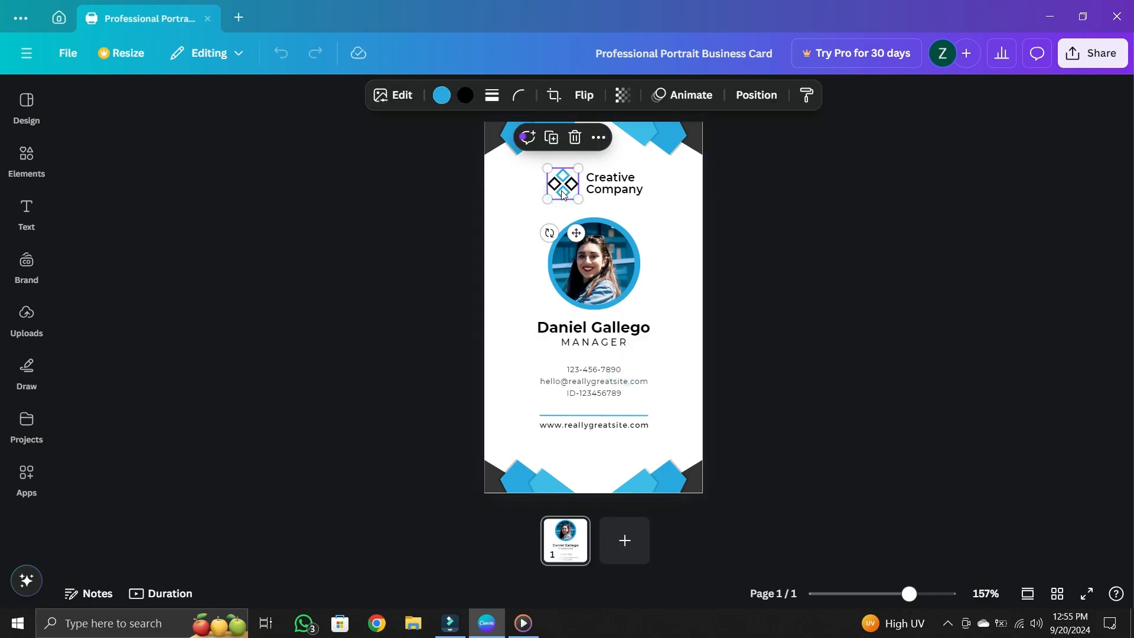
{"action": "right_click", "coordinate": [563, 194]}
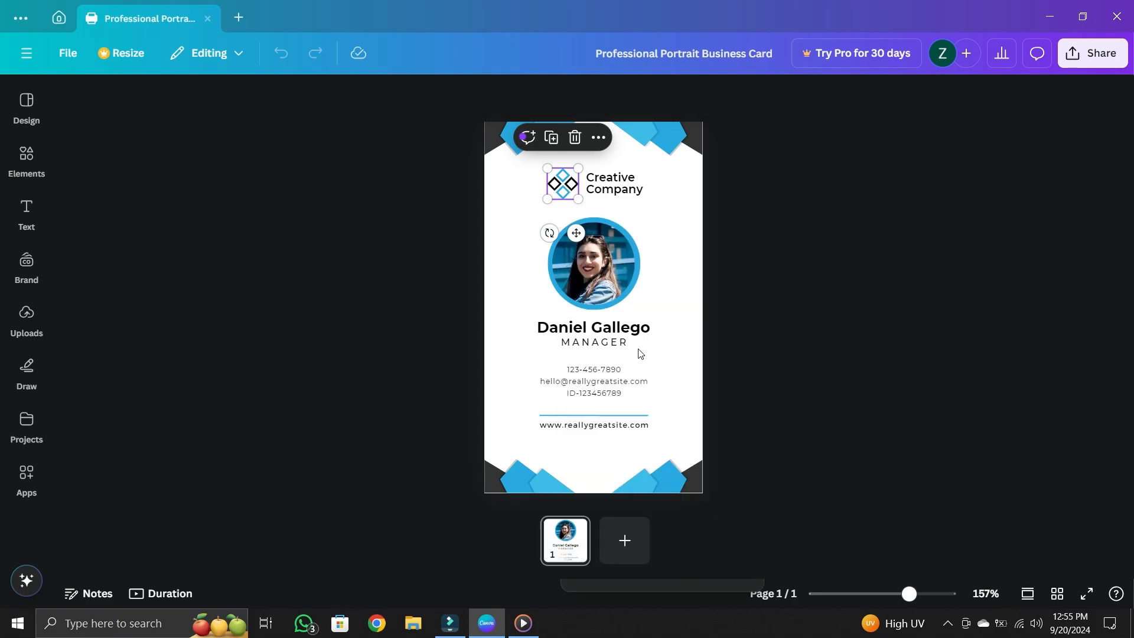
{"action": "left_click", "coordinate": [613, 328]}
{"action": "left_click", "coordinate": [615, 183]}
{"action": "right_click", "coordinate": [613, 178]}
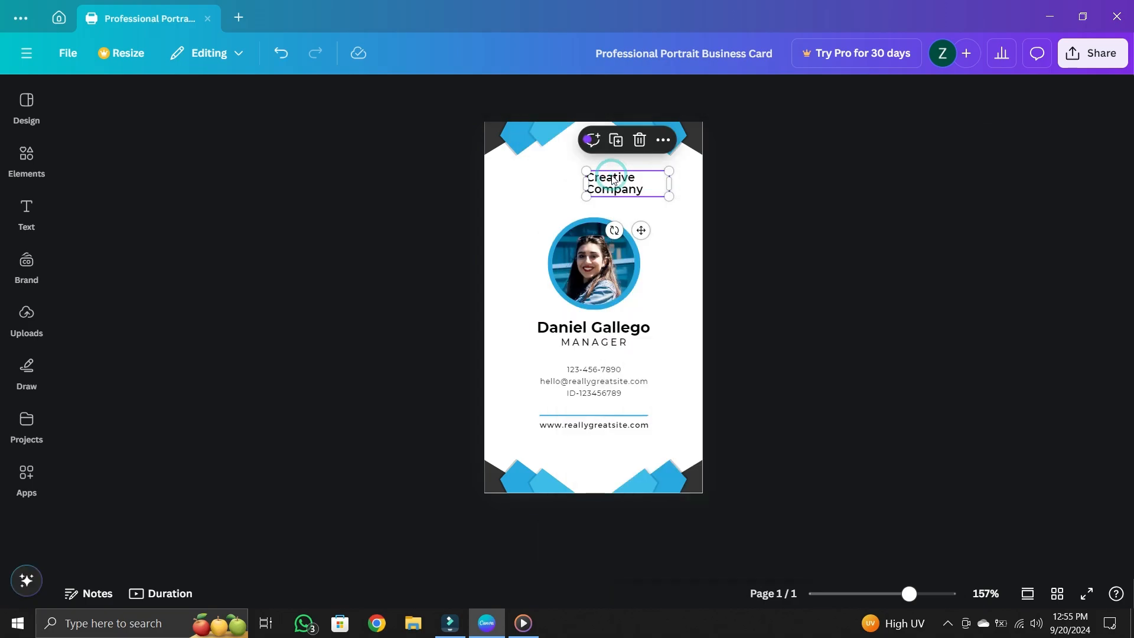
{"action": "left_click", "coordinate": [651, 314]}
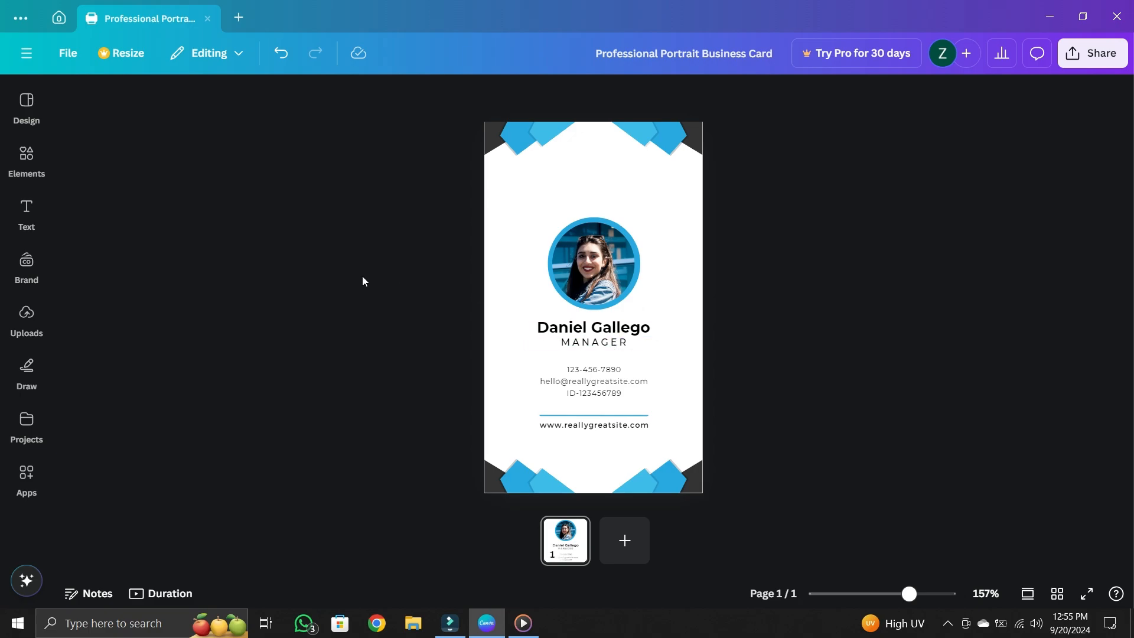
- Replace the round portrait photo with the uploaded picture of the bearded man in a suit
{"action": "left_click", "coordinate": [26, 314]}
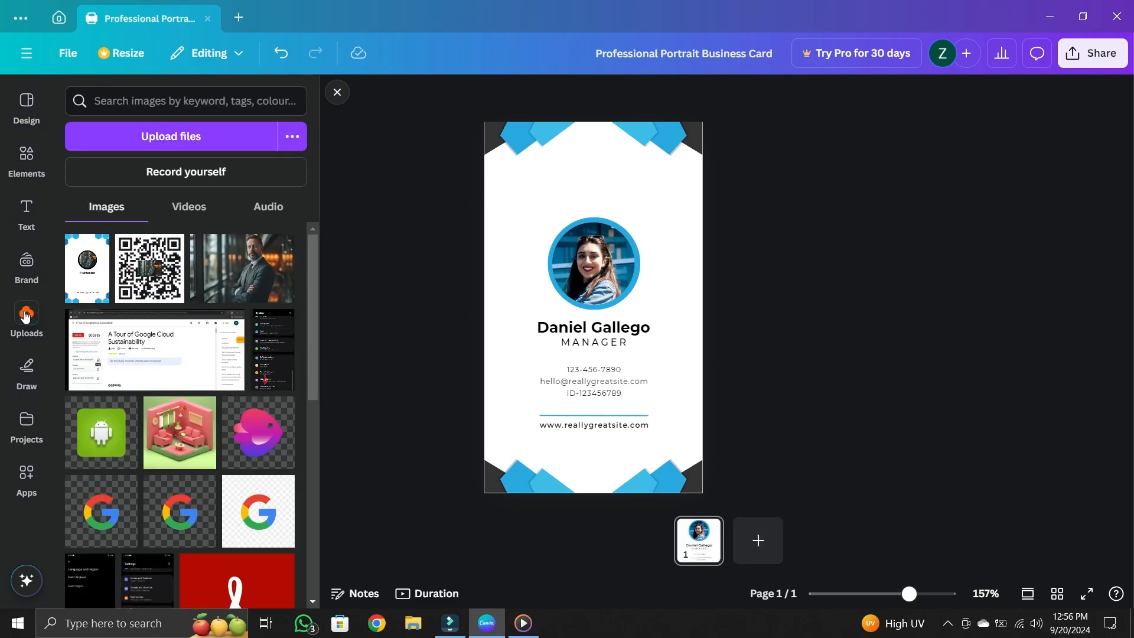
{"action": "mouse_move", "coordinate": [212, 290]}
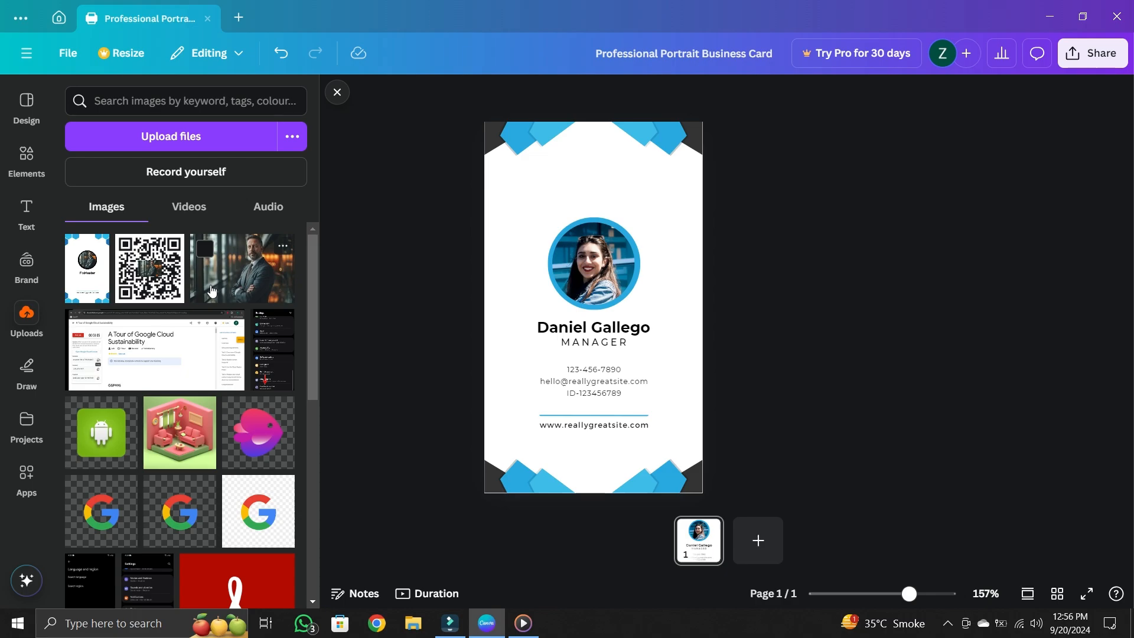
{"action": "left_click", "coordinate": [232, 135]}
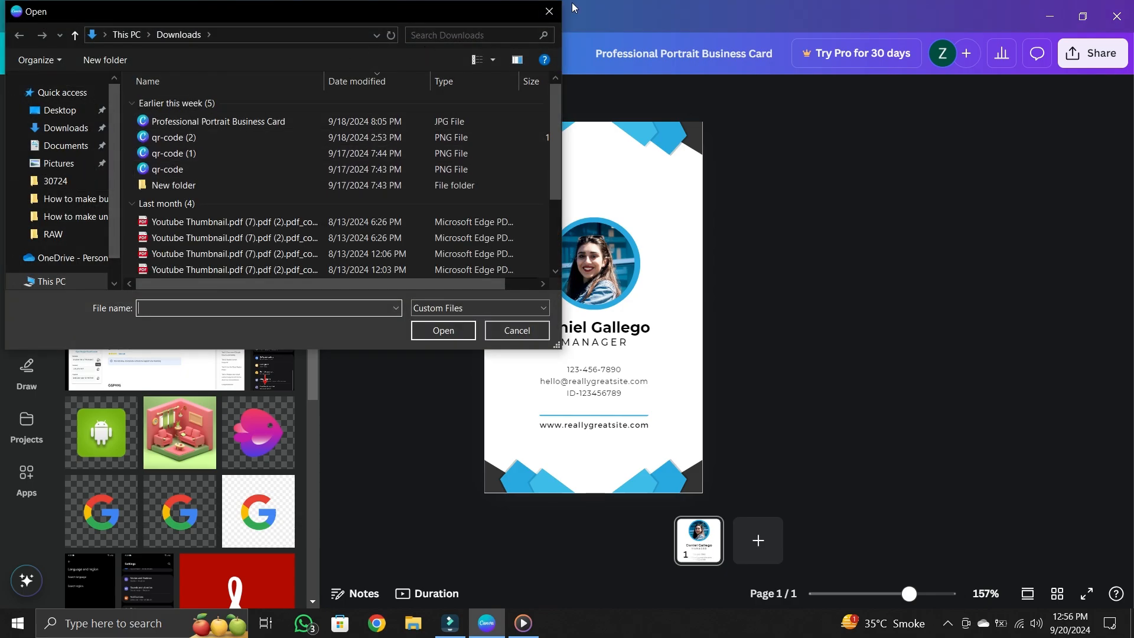
{"action": "left_click", "coordinate": [551, 11]}
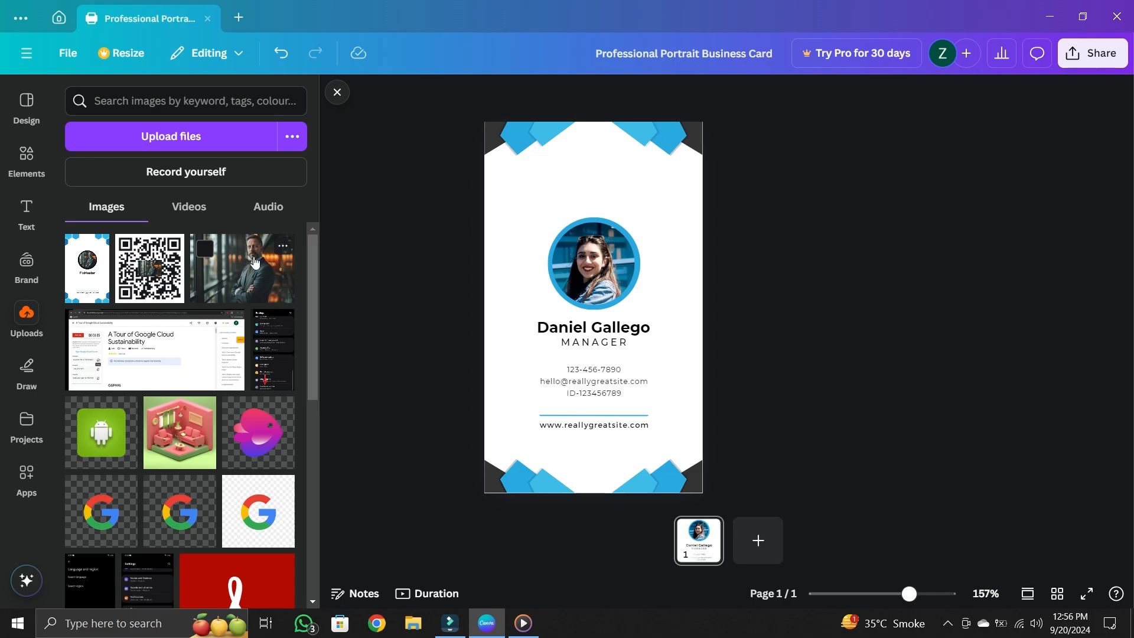
{"action": "left_click_drag", "start_coordinate": [247, 260], "coordinate": [598, 246]}
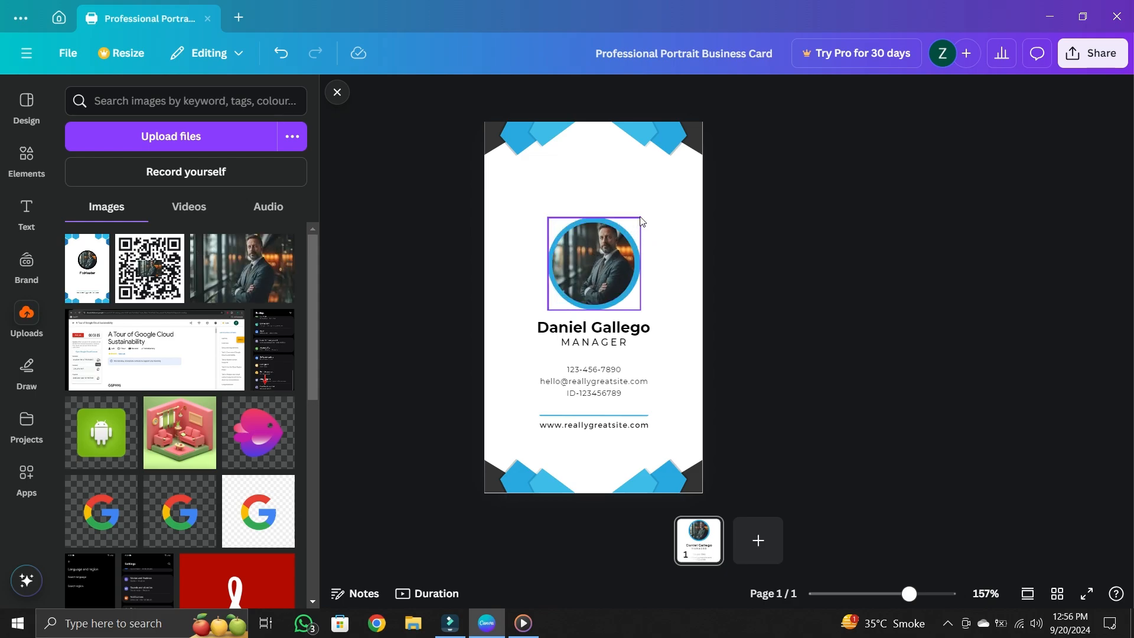
{"action": "left_click", "coordinate": [623, 245]}
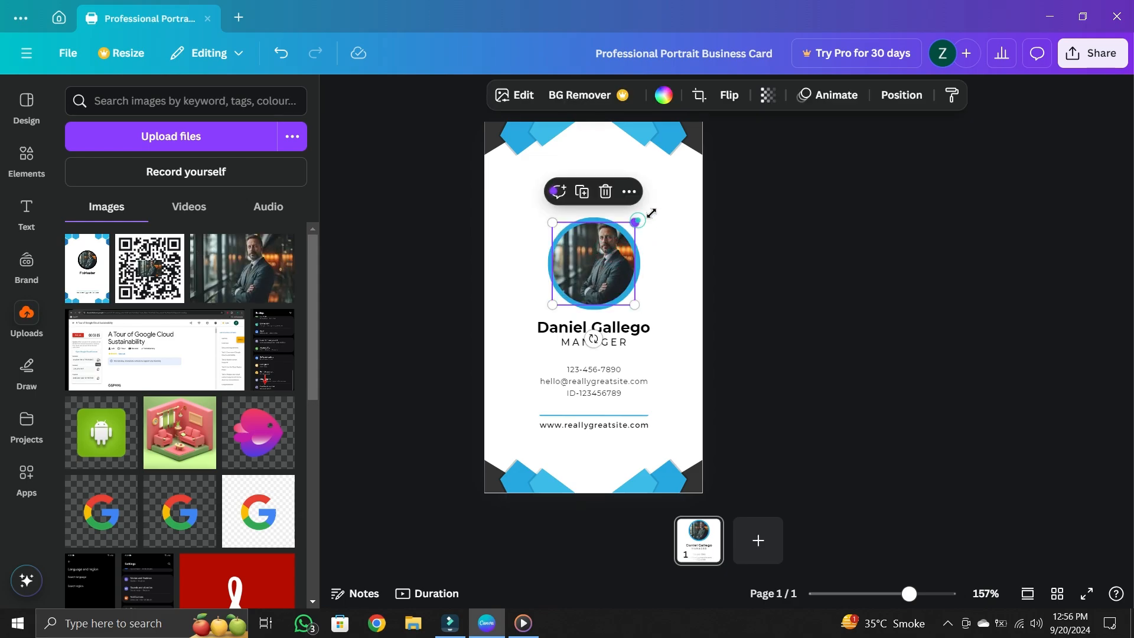
{"action": "mouse_move", "coordinate": [635, 223]}
{"action": "left_mouse_down"}
{"action": "mouse_move", "coordinate": [655, 209]}
{"action": "mouse_move", "coordinate": [639, 221]}
{"action": "left_mouse_up"}
{"action": "left_click", "coordinate": [652, 244]}
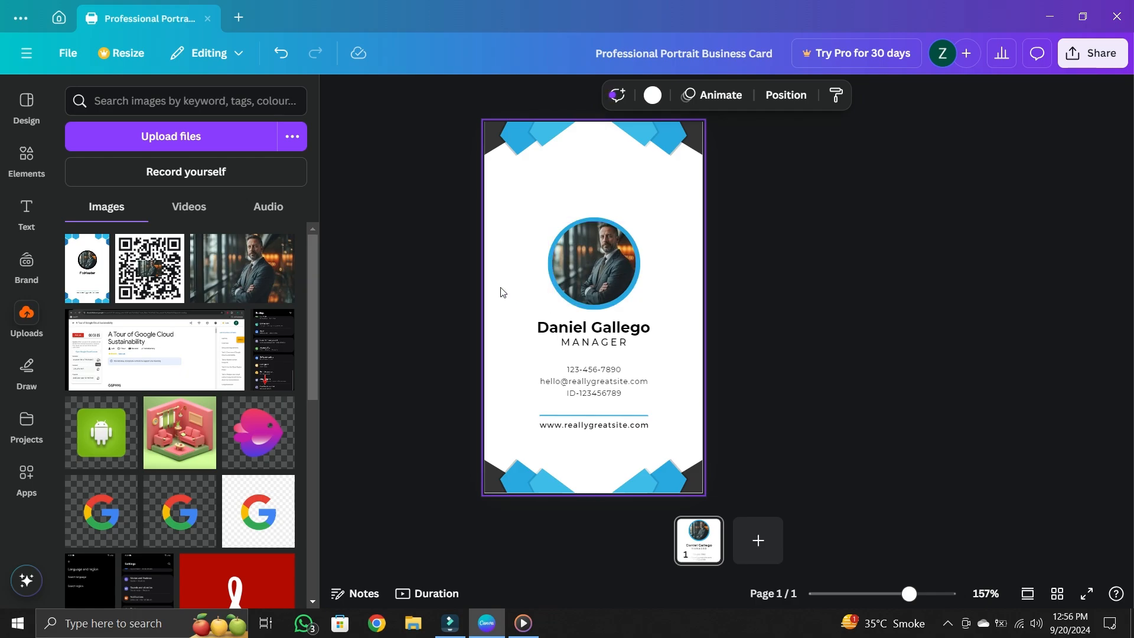
- Change the blue ring around the portrait photo to black from the document colours
{"action": "left_click", "coordinate": [549, 282]}
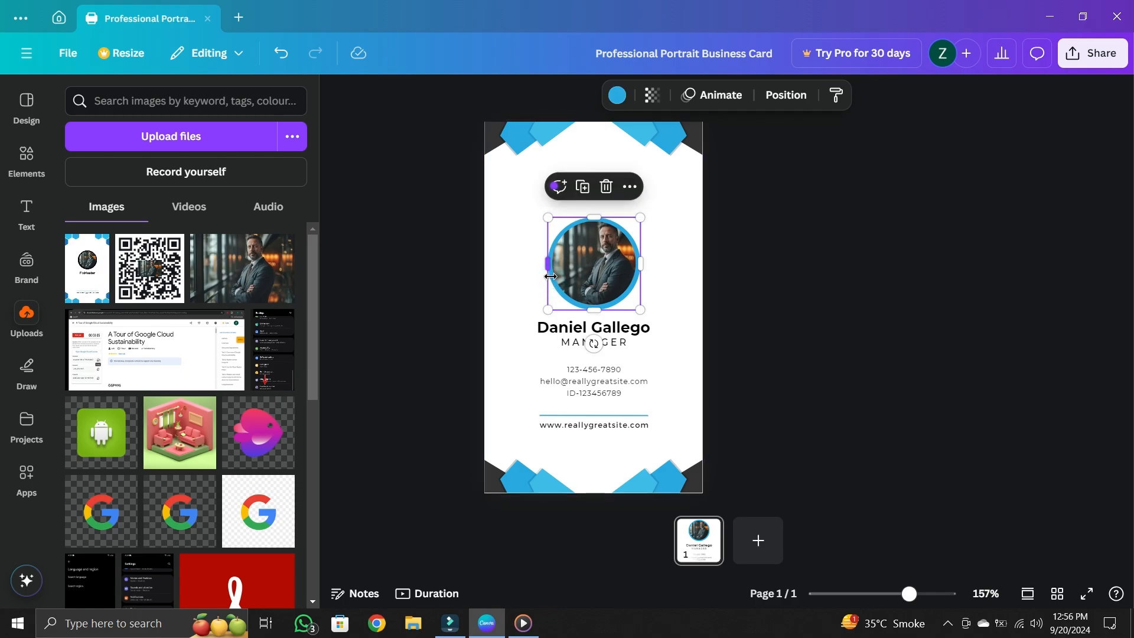
{"action": "left_click", "coordinate": [619, 96]}
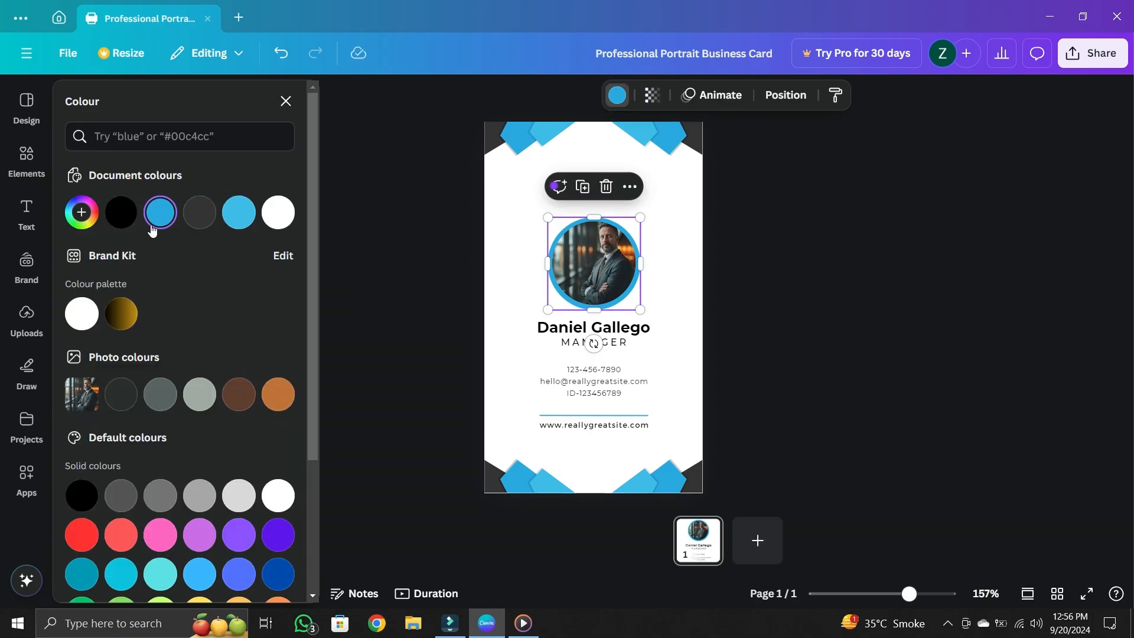
{"action": "left_click", "coordinate": [122, 214]}
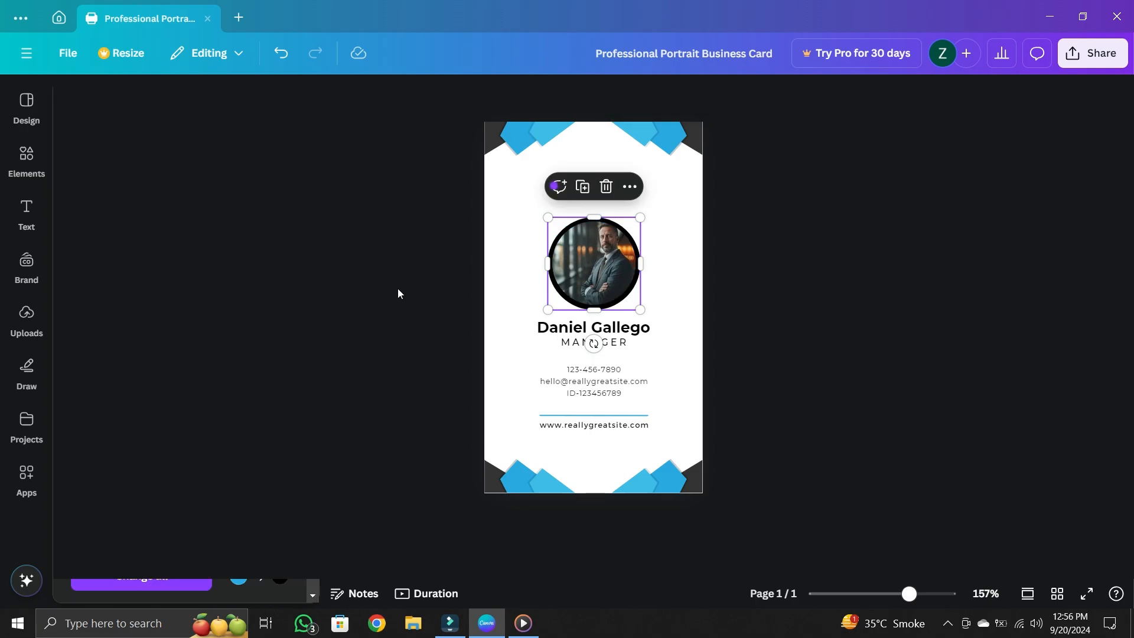
{"action": "left_click", "coordinate": [515, 252]}
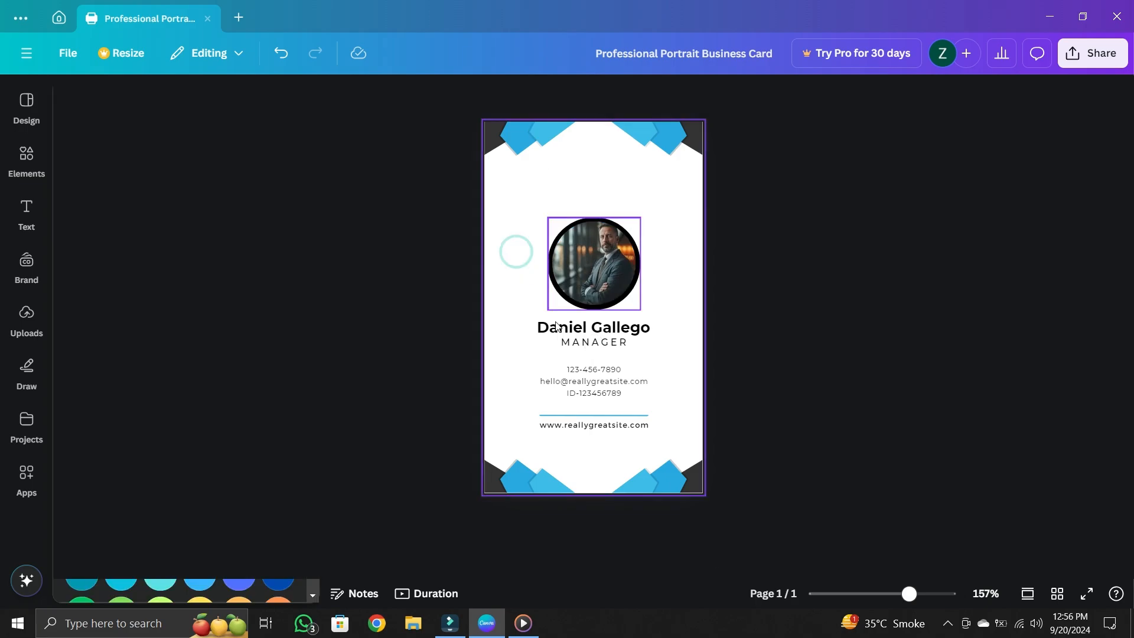
- Replace the name below the portrait photo with "fixmaster"
{"action": "double_click", "coordinate": [603, 327]}
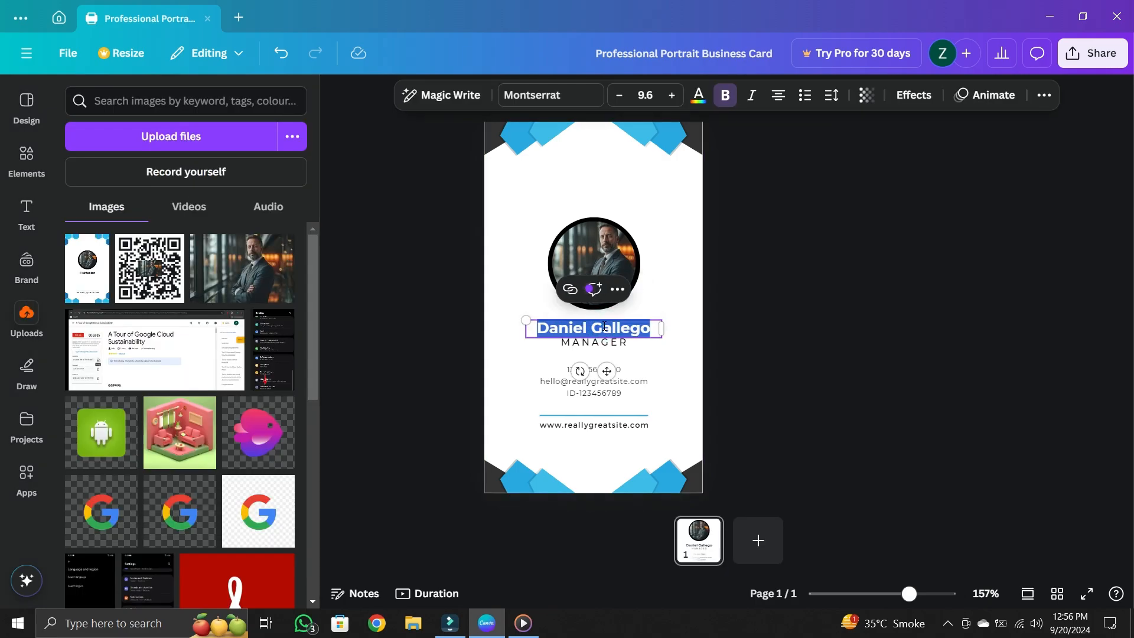
{"action": "key", "text": "BackSpace"}
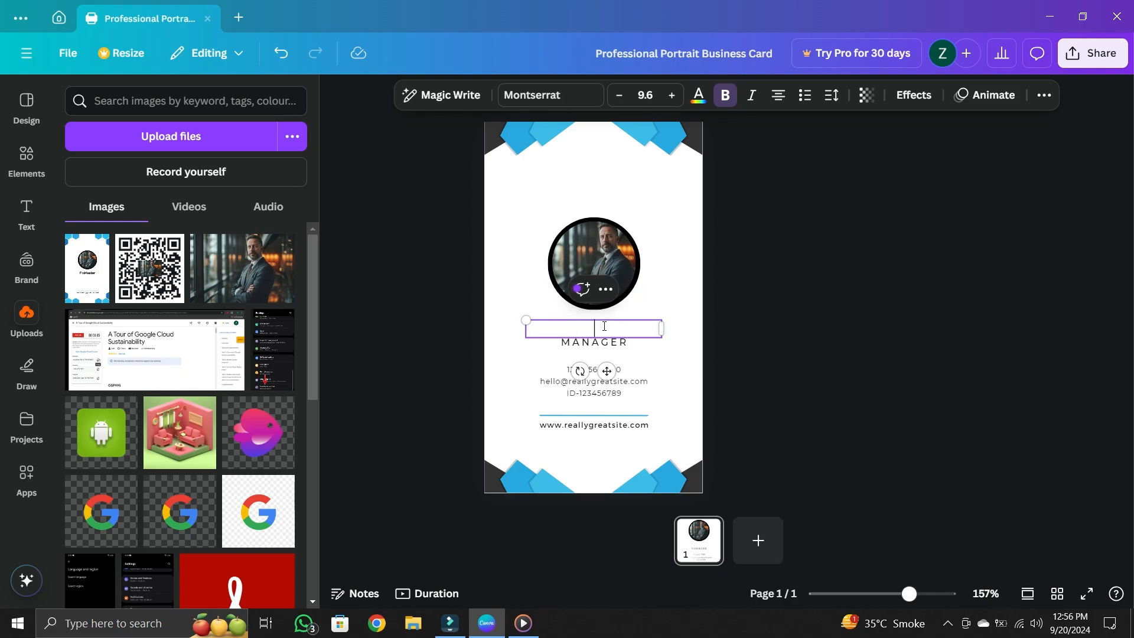
{"action": "type", "text": "fixmaster"}
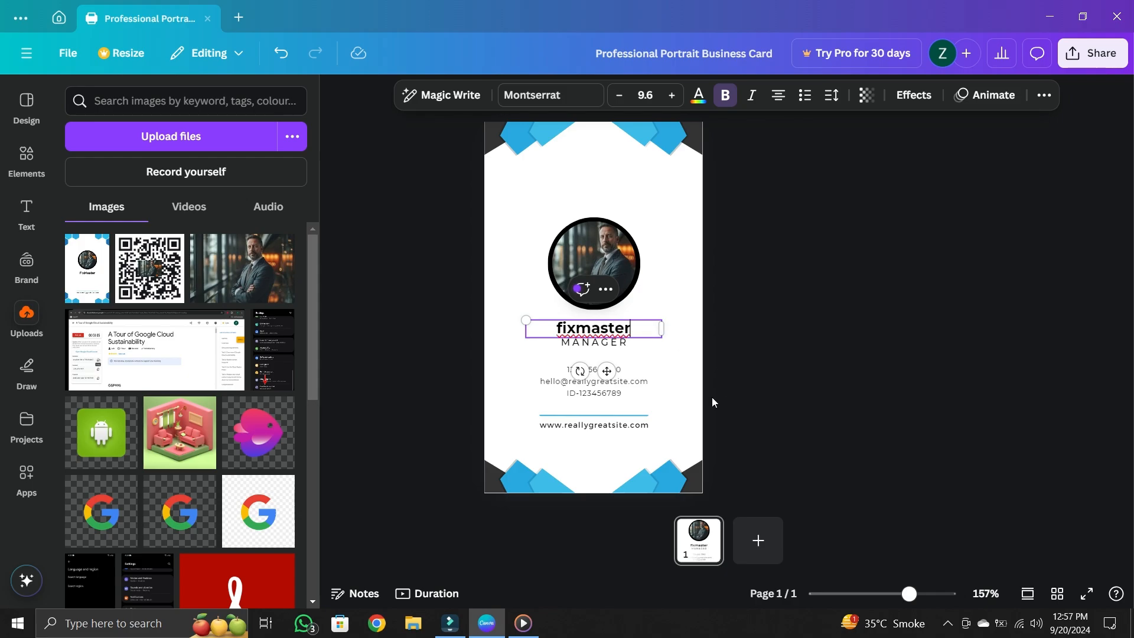
{"action": "left_click", "coordinate": [665, 373]}
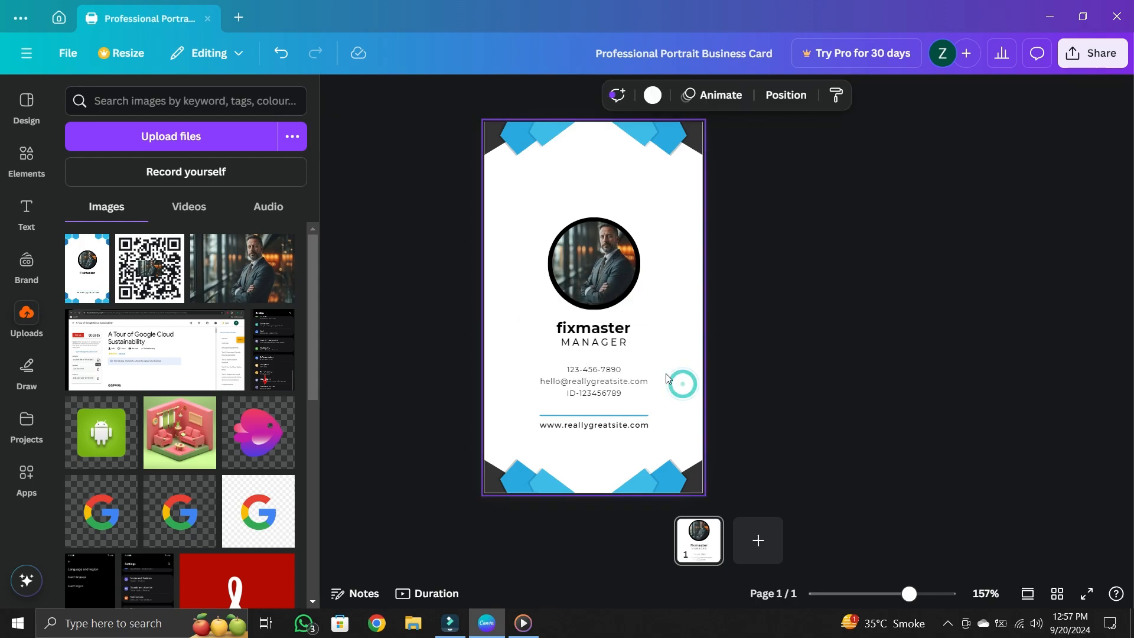
- Delete the contact details block, the website address and the "MANAGER" text from the card
{"action": "left_click", "coordinate": [610, 383]}
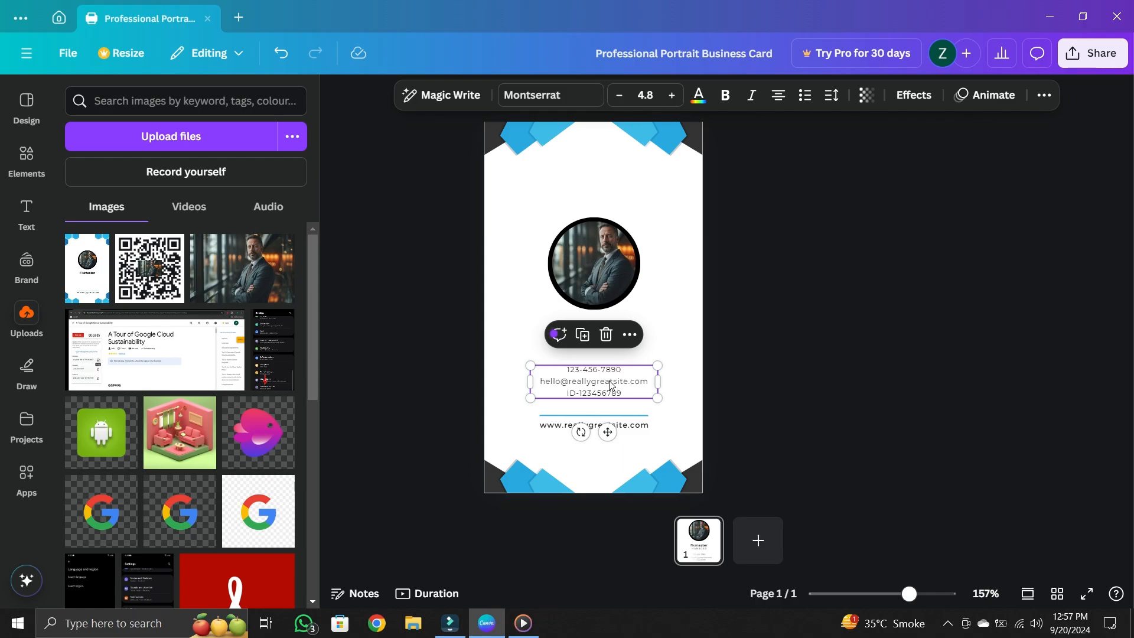
{"action": "key", "text": "Delete"}
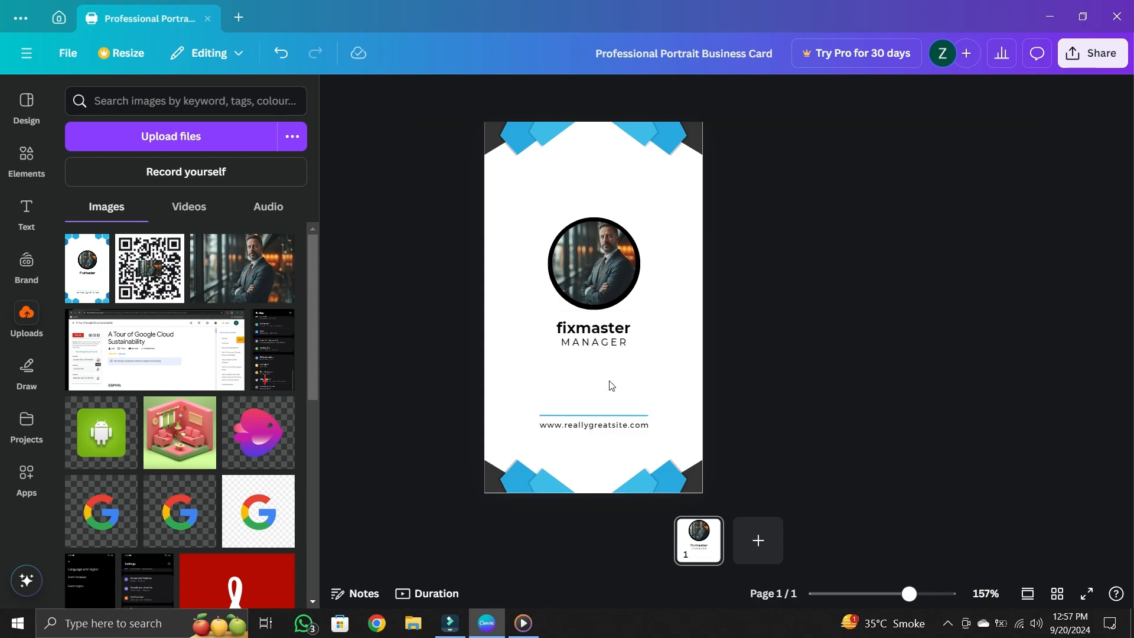
{"action": "left_click", "coordinate": [612, 426]}
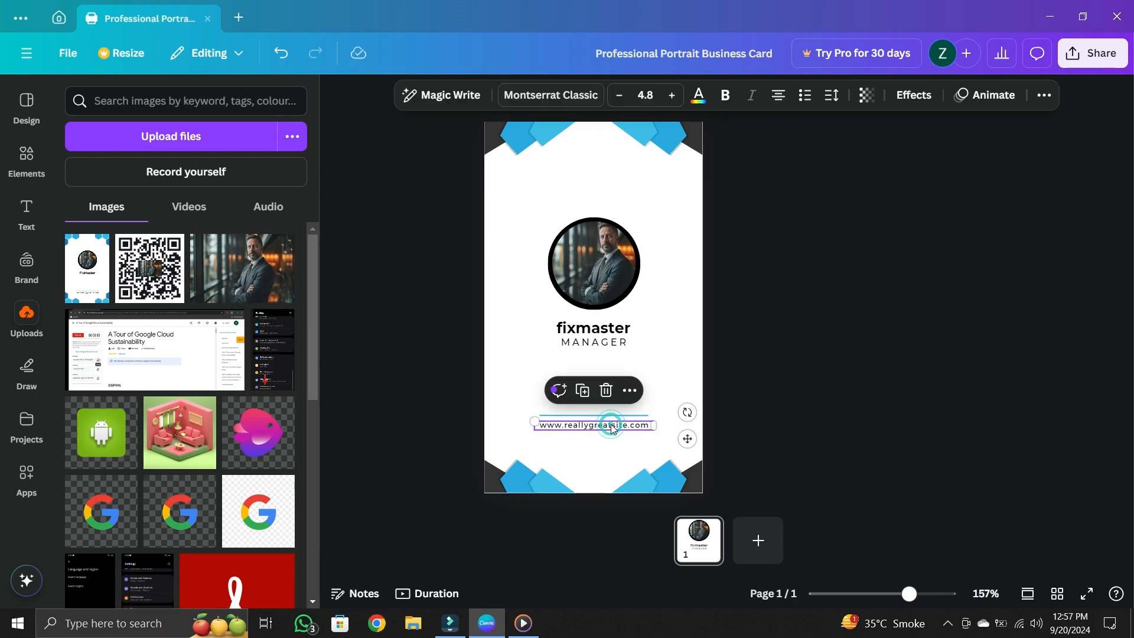
{"action": "key", "text": "Delete"}
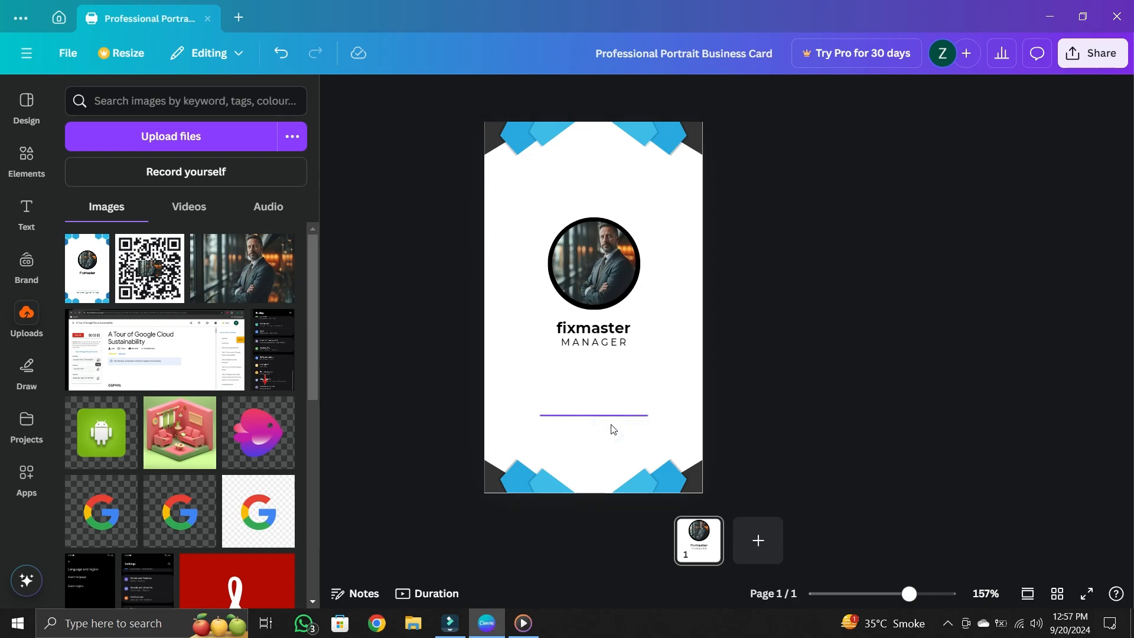
{"action": "left_click", "coordinate": [615, 347]}
{"action": "key", "text": "Delete"}
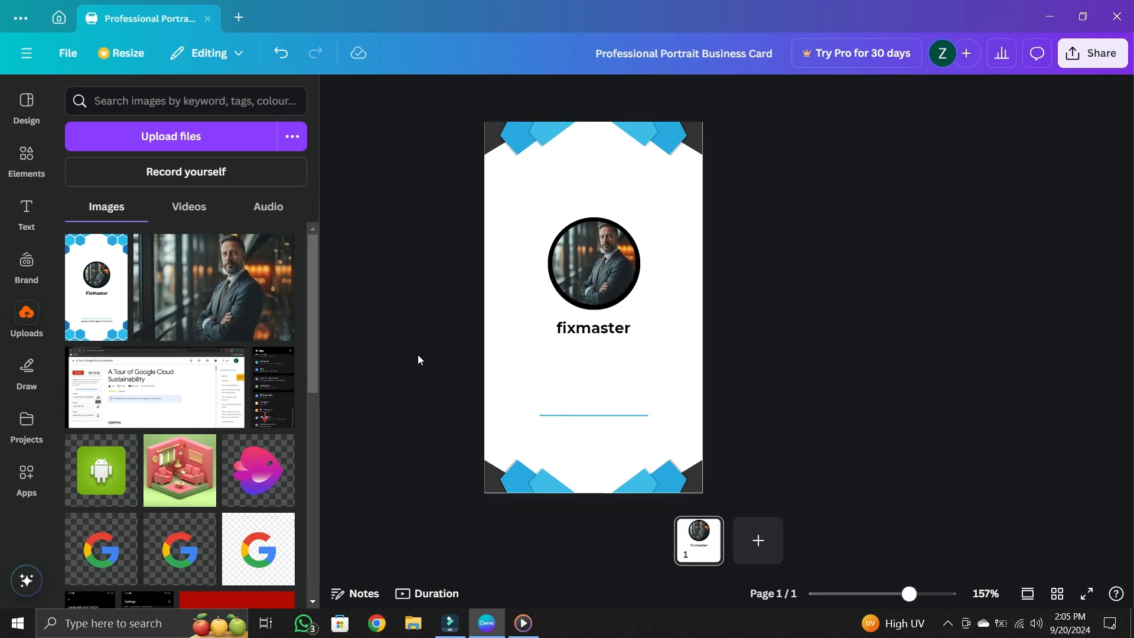
- Switch to QRCode Monkey in the browser, choose the vCard code type and enter the contact's first and last name
{"action": "key", "text": "ctrl+super+Left"}
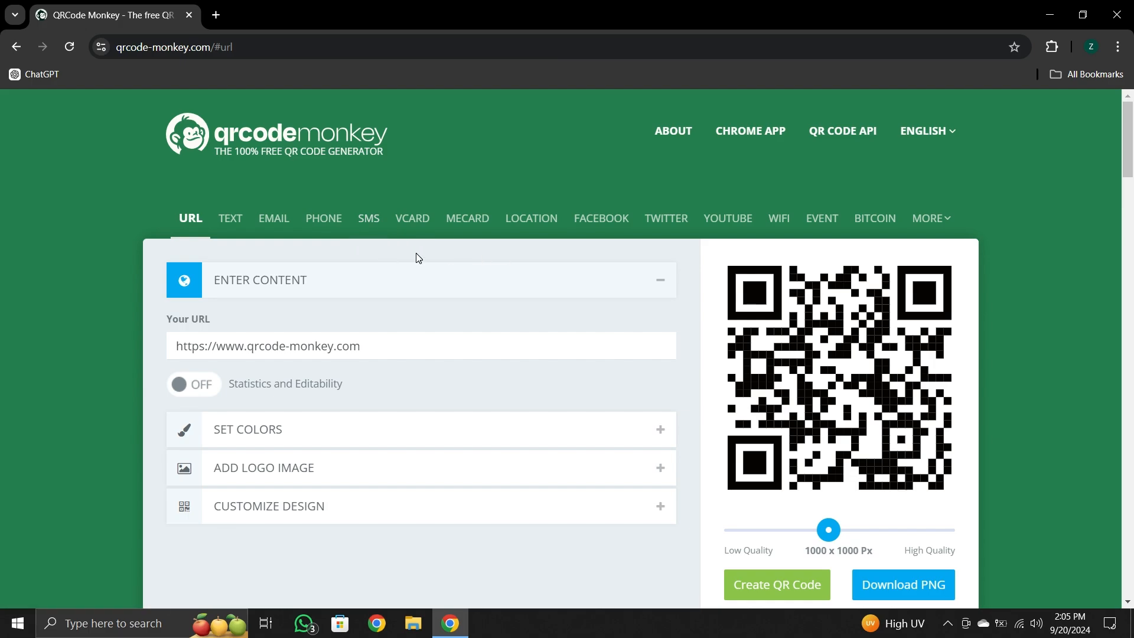
{"action": "left_click", "coordinate": [413, 222]}
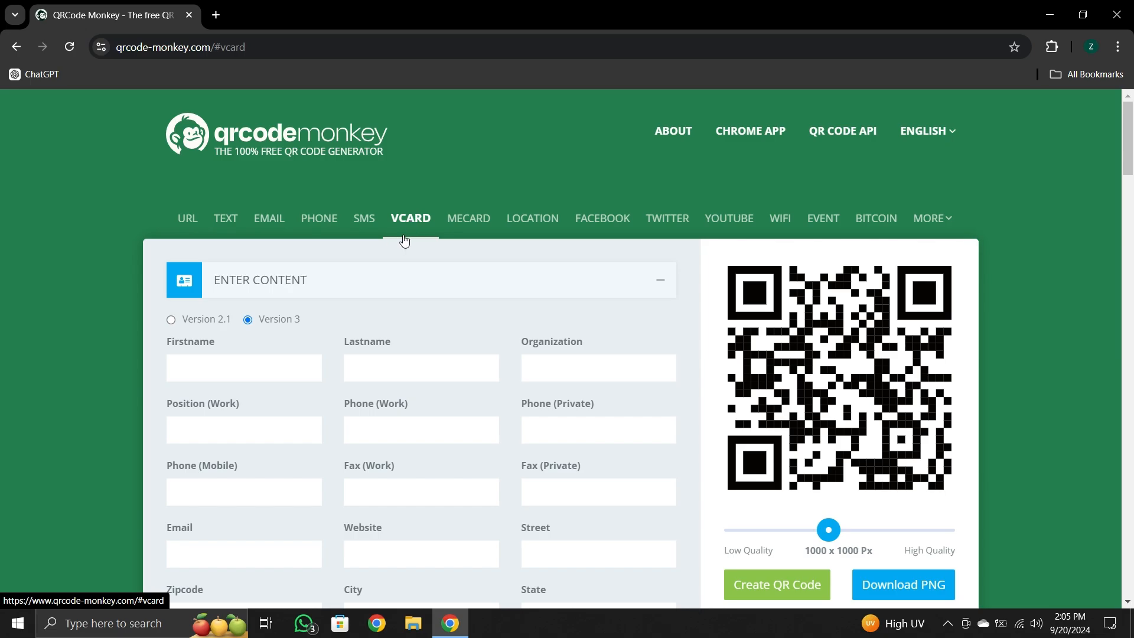
{"action": "left_click", "coordinate": [279, 370]}
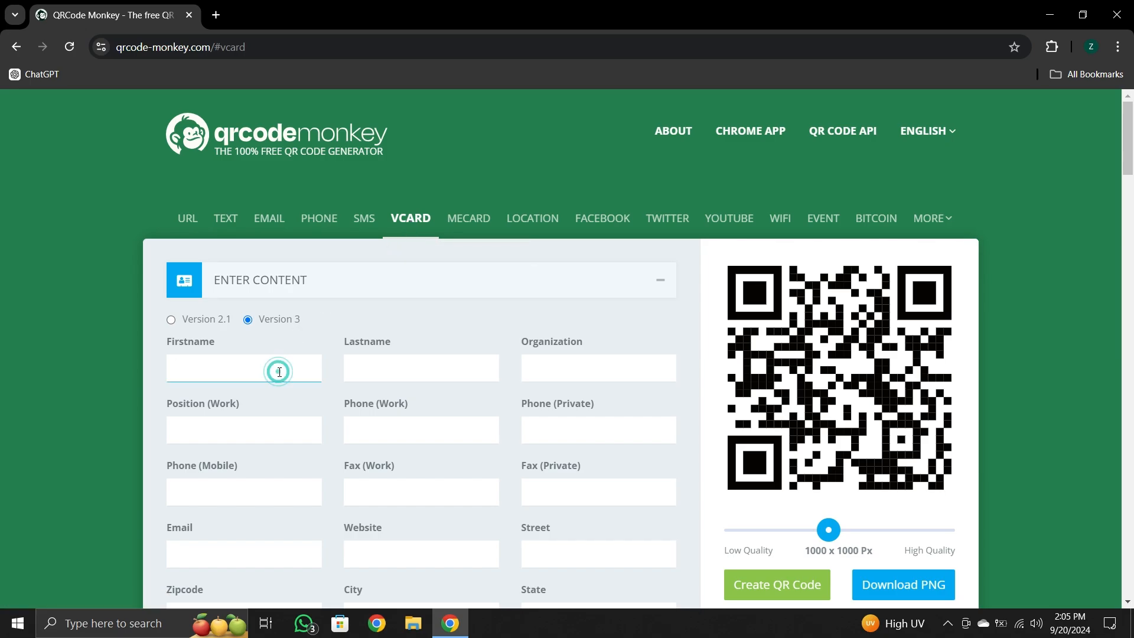
{"action": "type", "text": "jane"}
{"action": "left_click", "coordinate": [395, 376]}
{"action": "type", "text": "doe"}
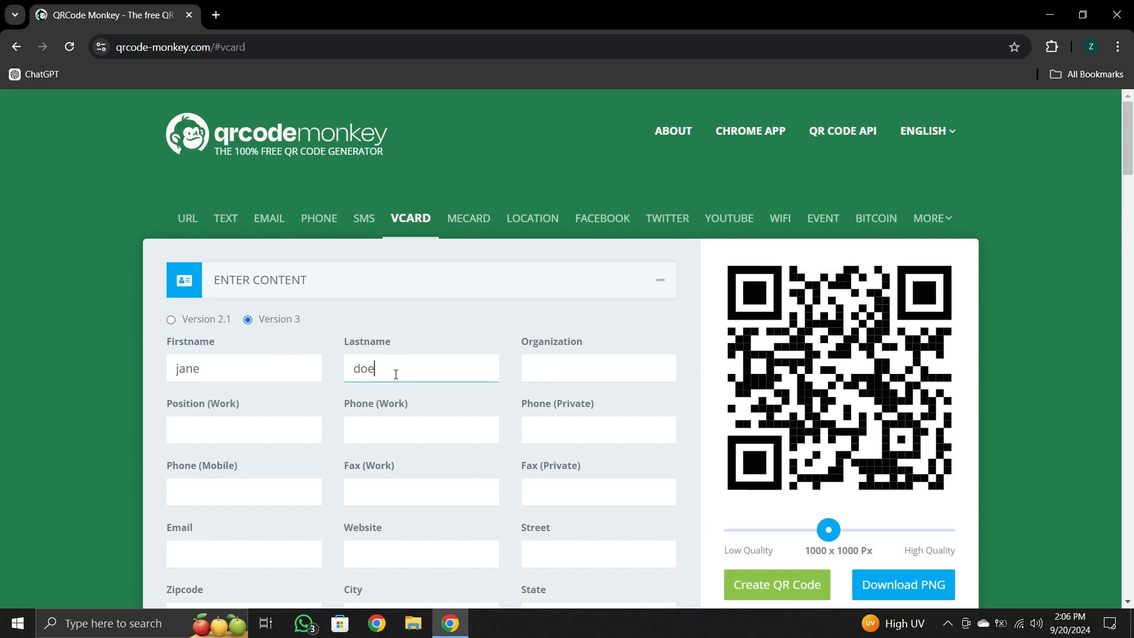
- Set the vCard's organization to "Fix Master"
{"action": "left_click", "coordinate": [560, 371]}
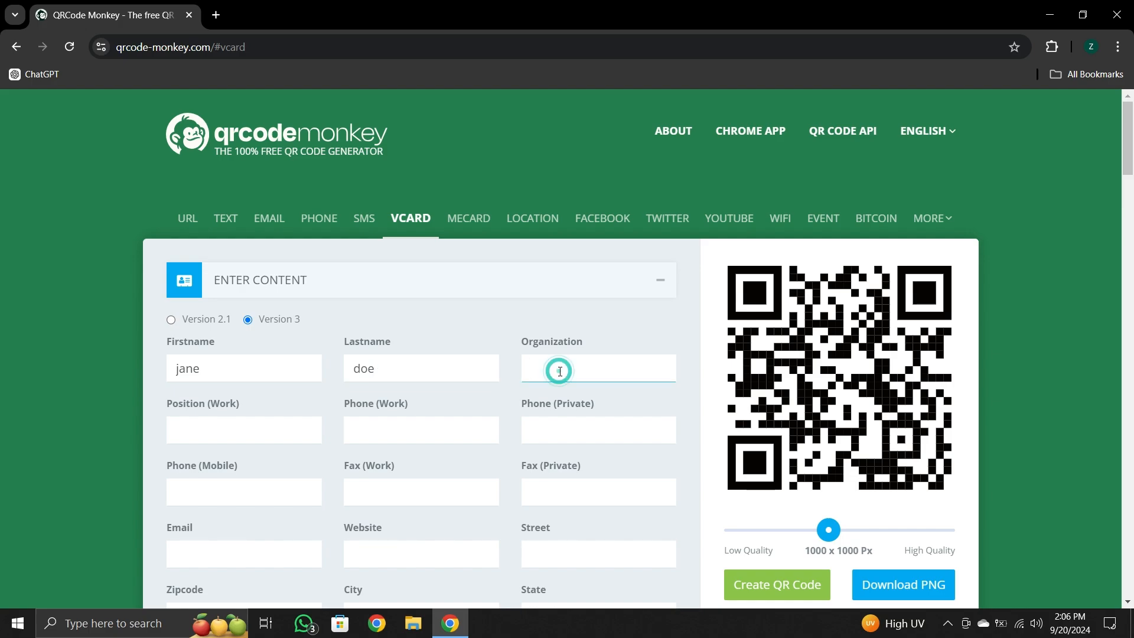
{"action": "type", "text": "FixMaster"}
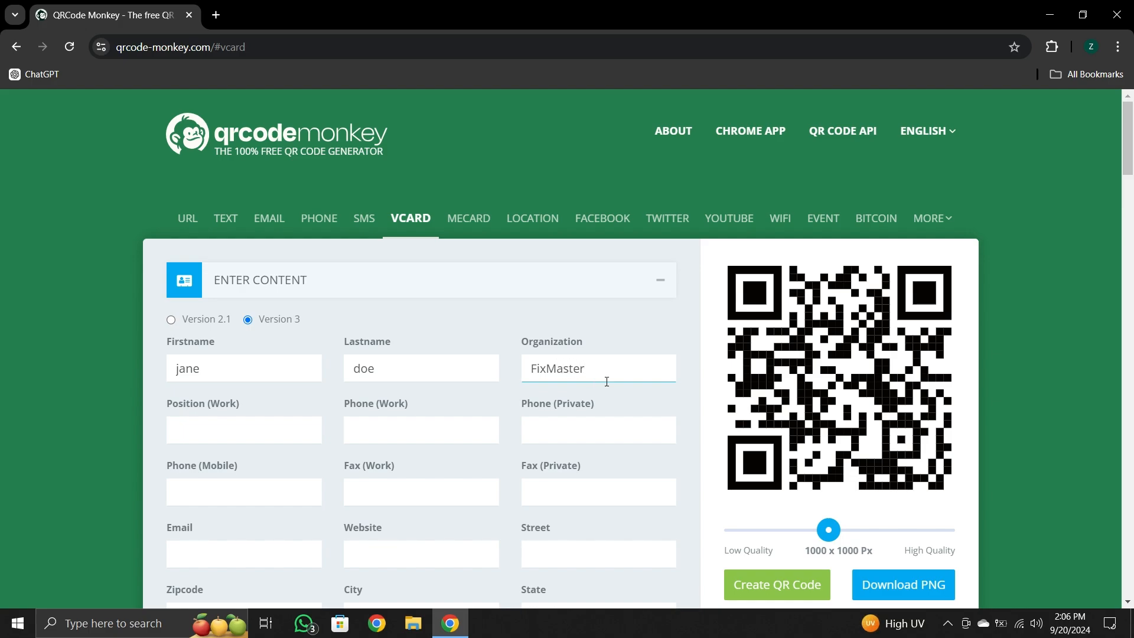
{"action": "scroll", "coordinate": [636, 396], "scroll_direction": "down", "scroll_amount": 1}
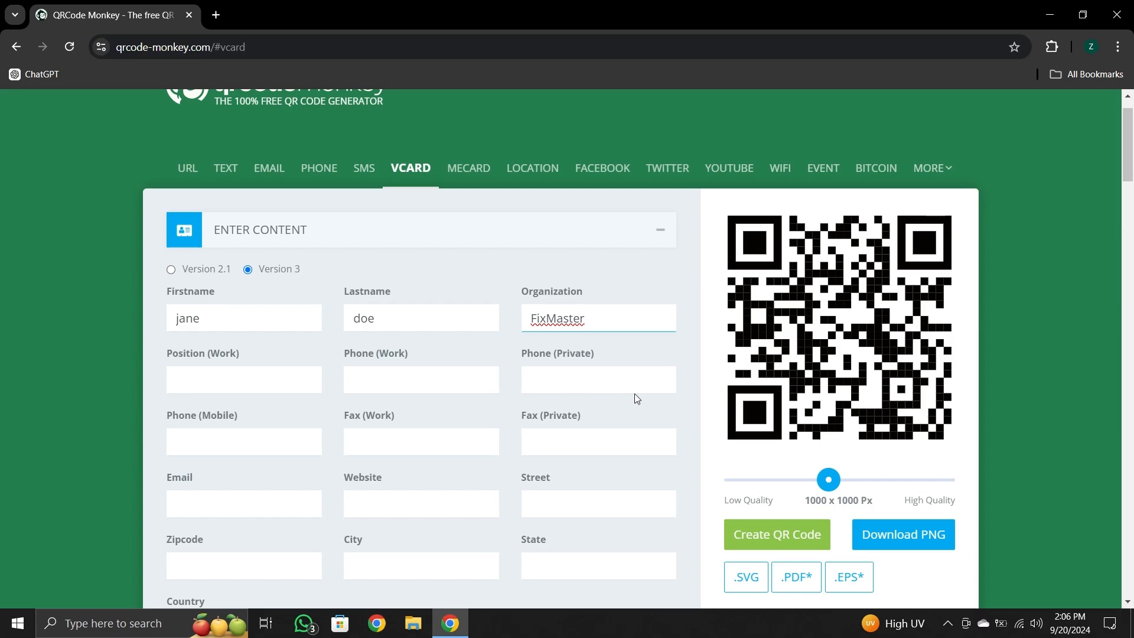
{"action": "left_click", "coordinate": [548, 319]}
{"action": "scroll", "coordinate": [618, 376], "scroll_direction": "down", "scroll_amount": 2}
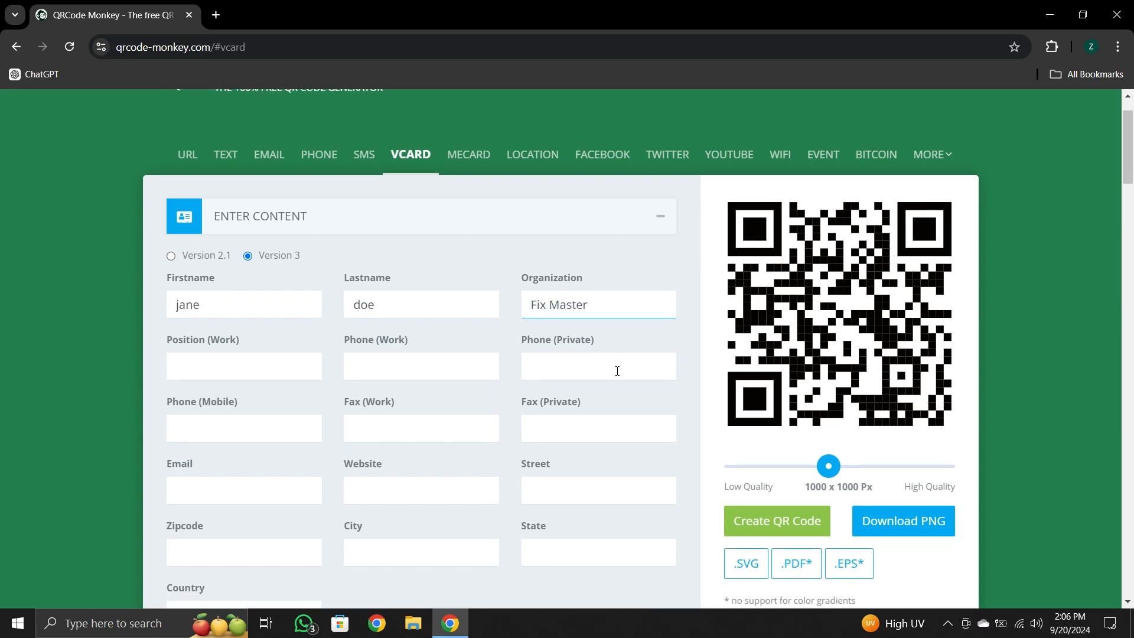
- Open the colour settings of the vCard QR code
{"action": "scroll", "coordinate": [619, 376], "scroll_direction": "down", "scroll_amount": 1}
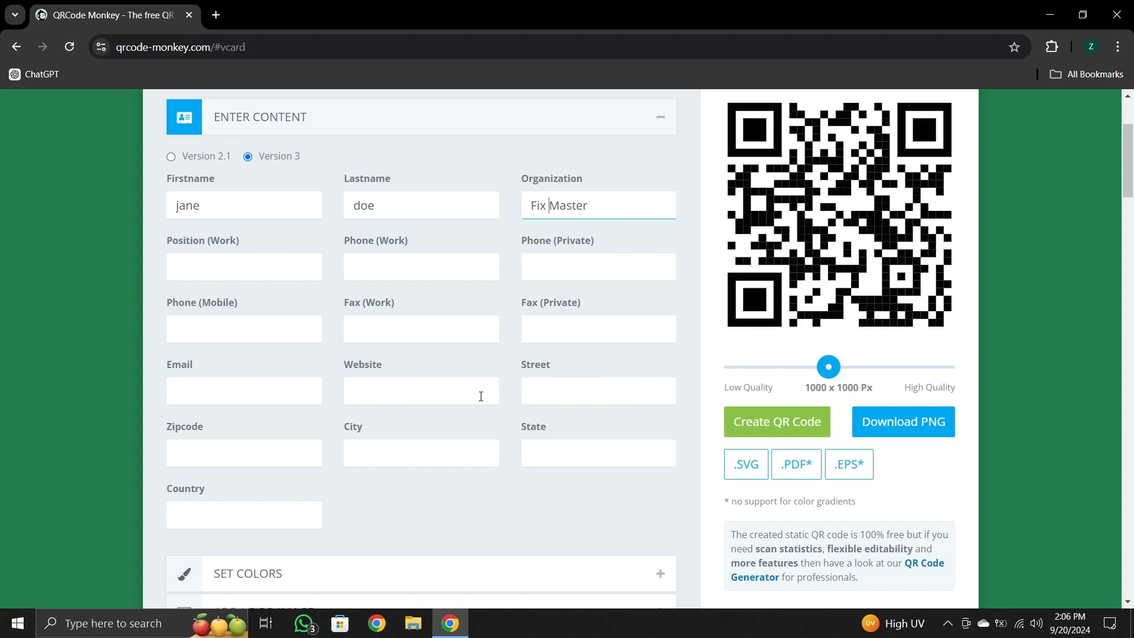
{"action": "scroll", "coordinate": [481, 396], "scroll_direction": "down", "scroll_amount": 1}
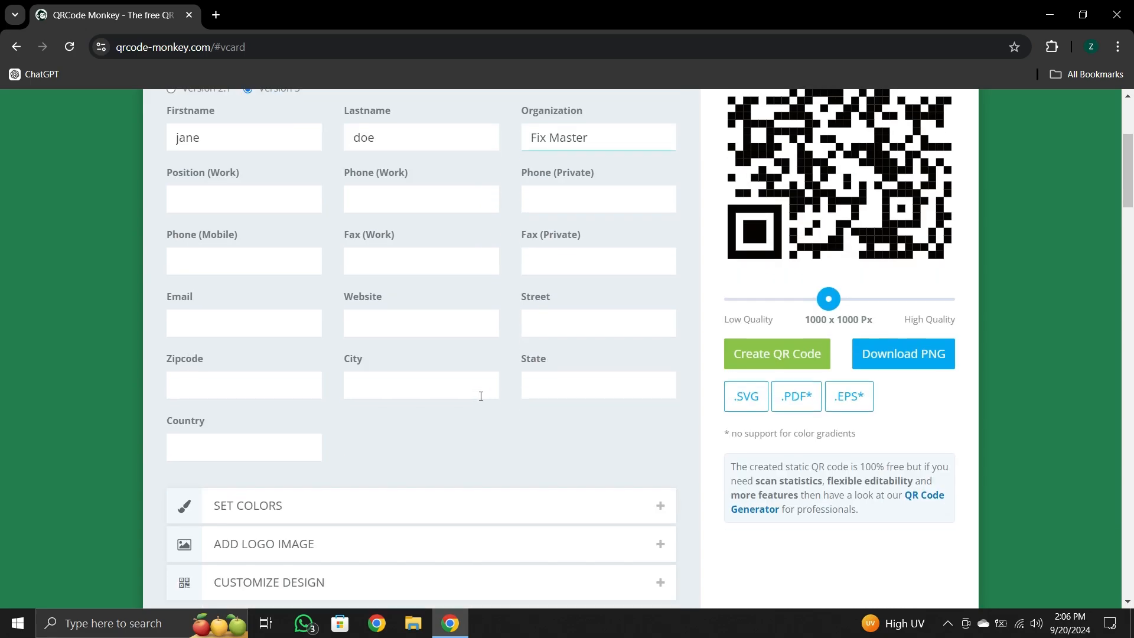
{"action": "scroll", "coordinate": [480, 397], "scroll_direction": "down", "scroll_amount": 1}
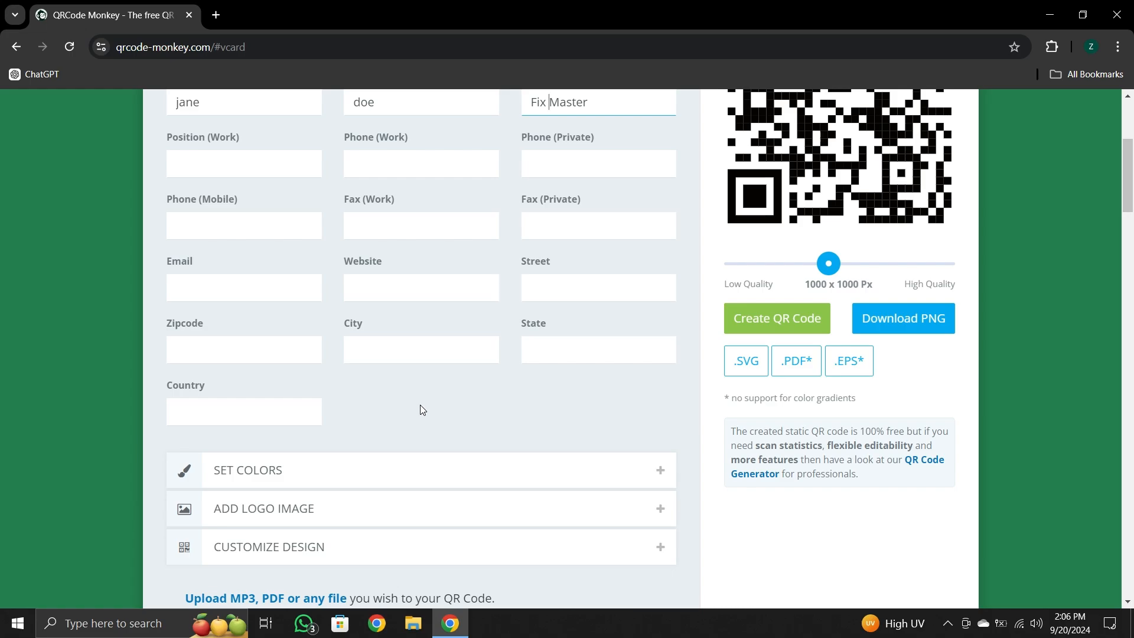
{"action": "scroll", "coordinate": [426, 419], "scroll_direction": "up", "scroll_amount": 2}
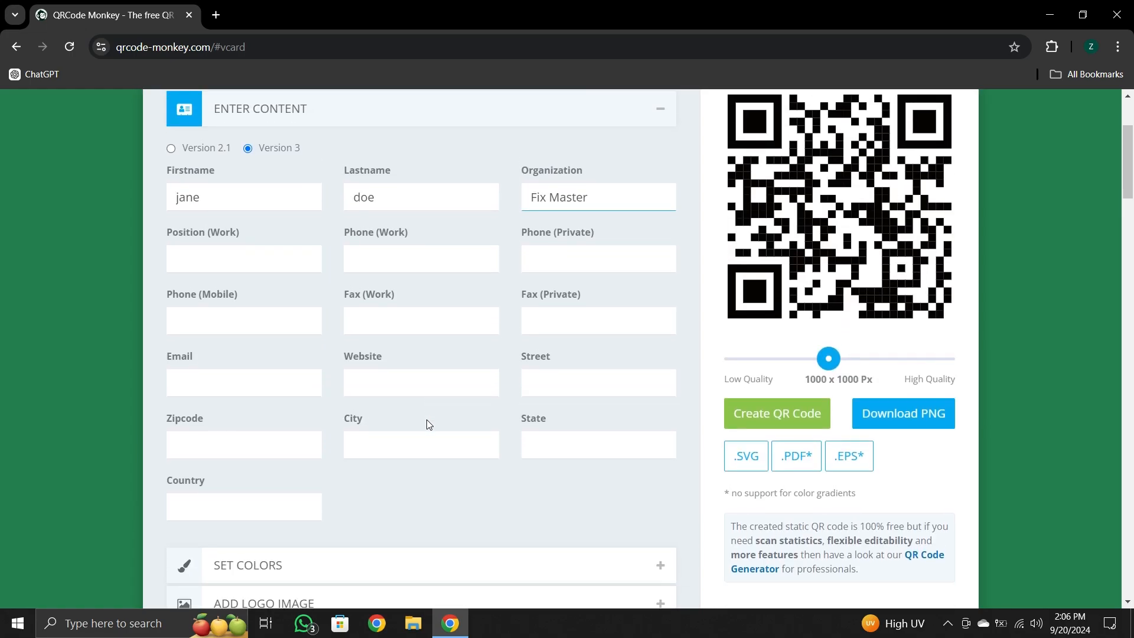
{"action": "scroll", "coordinate": [427, 432], "scroll_direction": "down", "scroll_amount": 1}
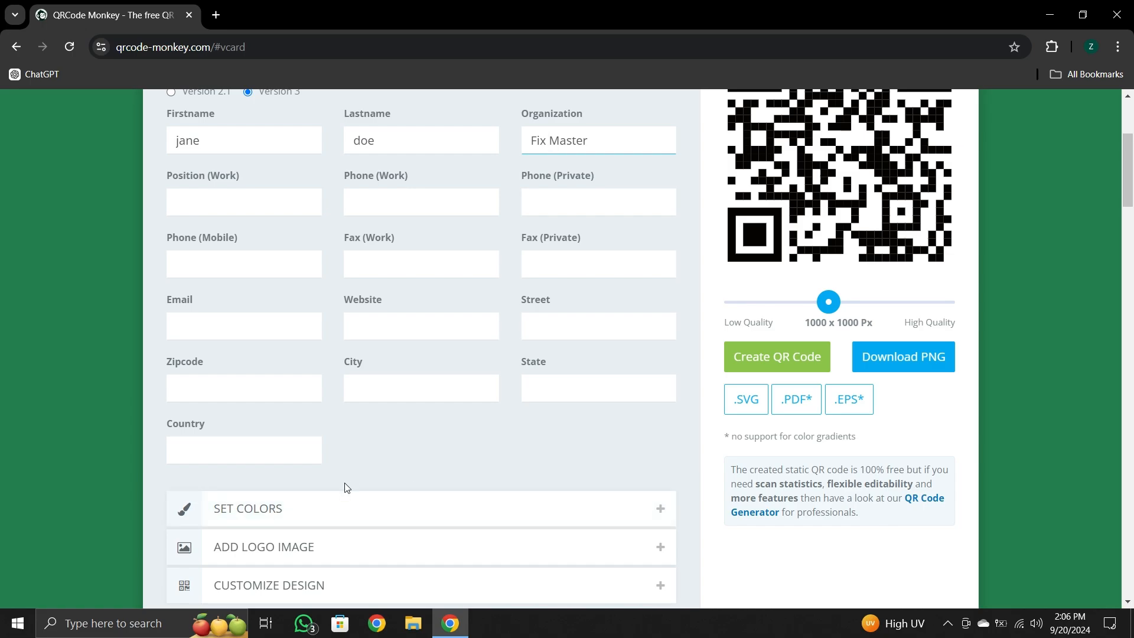
{"action": "left_click", "coordinate": [343, 516]}
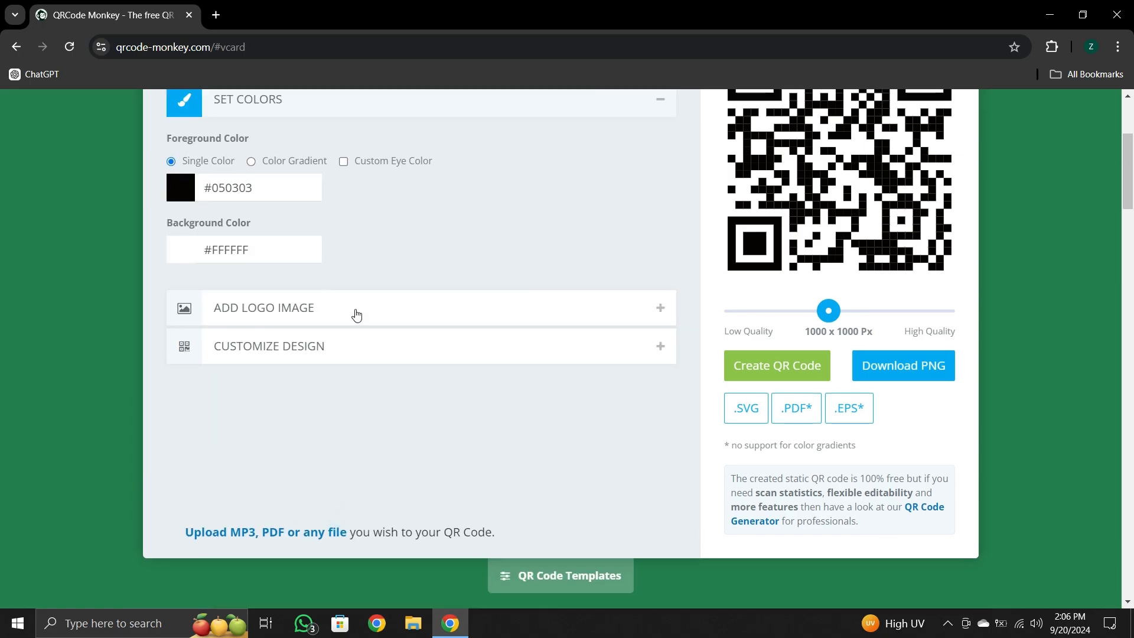
{"action": "scroll", "coordinate": [356, 316], "scroll_direction": "up", "scroll_amount": 4}
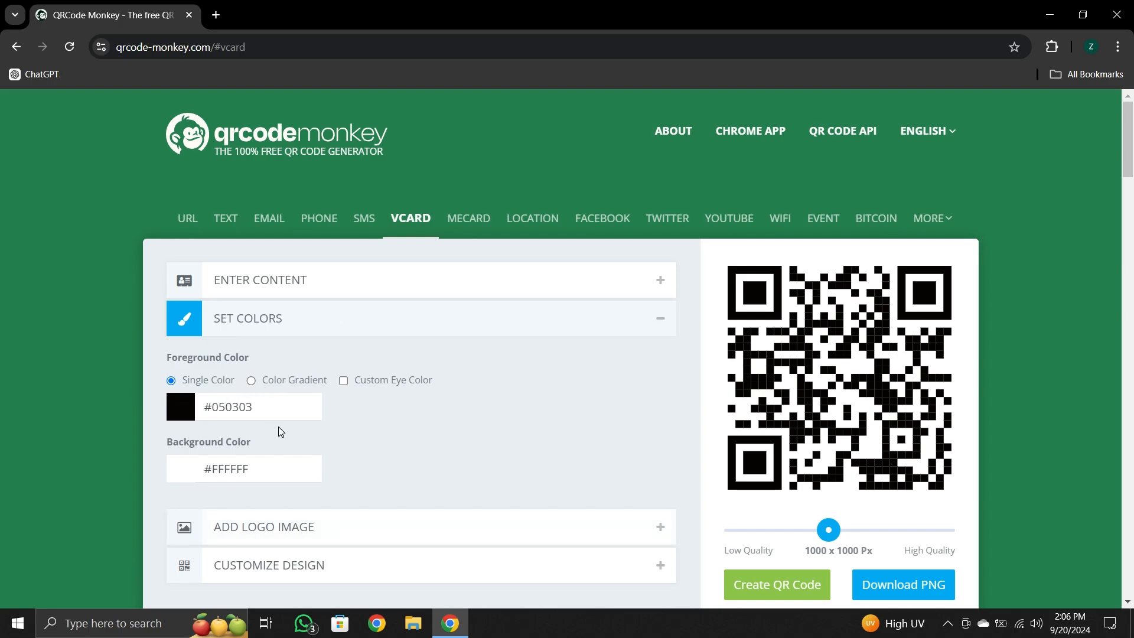
- Set the QR code's foreground colour to #B22424 and regenerate the code
{"action": "left_click", "coordinate": [188, 413]}
{"action": "left_click", "coordinate": [249, 456]}
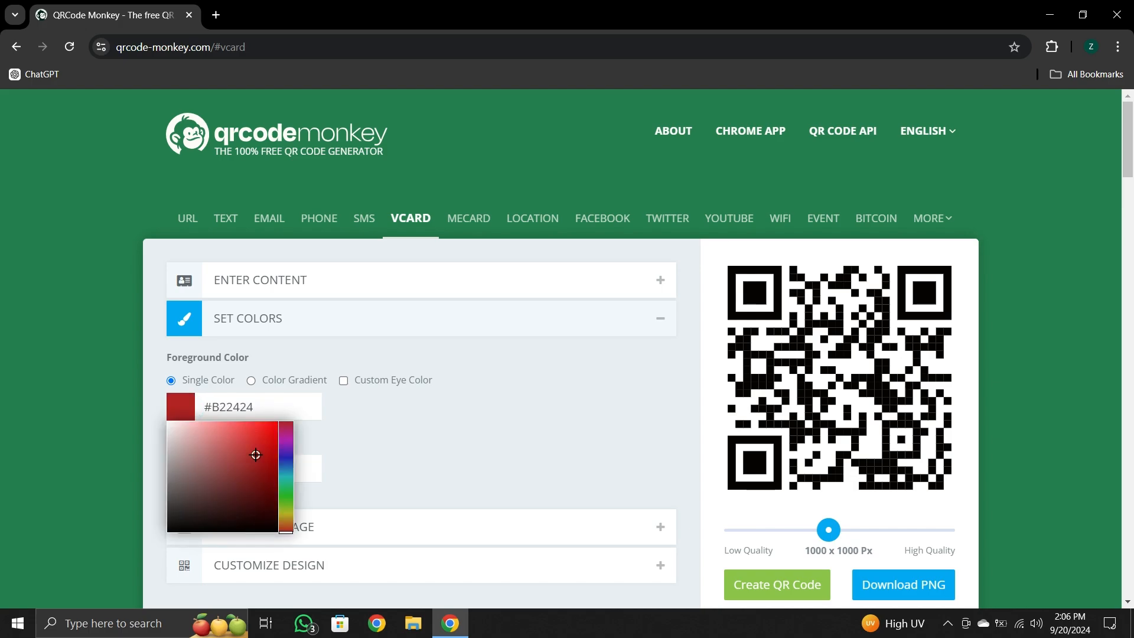
{"action": "left_click", "coordinate": [750, 585]}
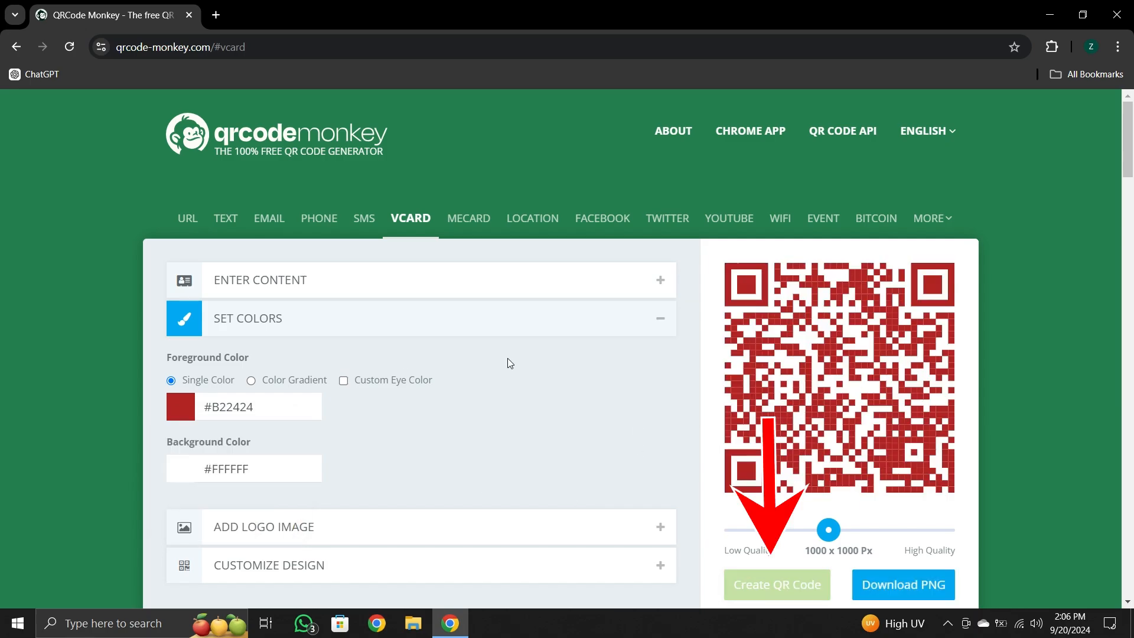
- Set the QR code's foreground colour to the near-black #110707 and regenerate the code
{"action": "scroll", "coordinate": [208, 376], "scroll_direction": "down", "scroll_amount": 1}
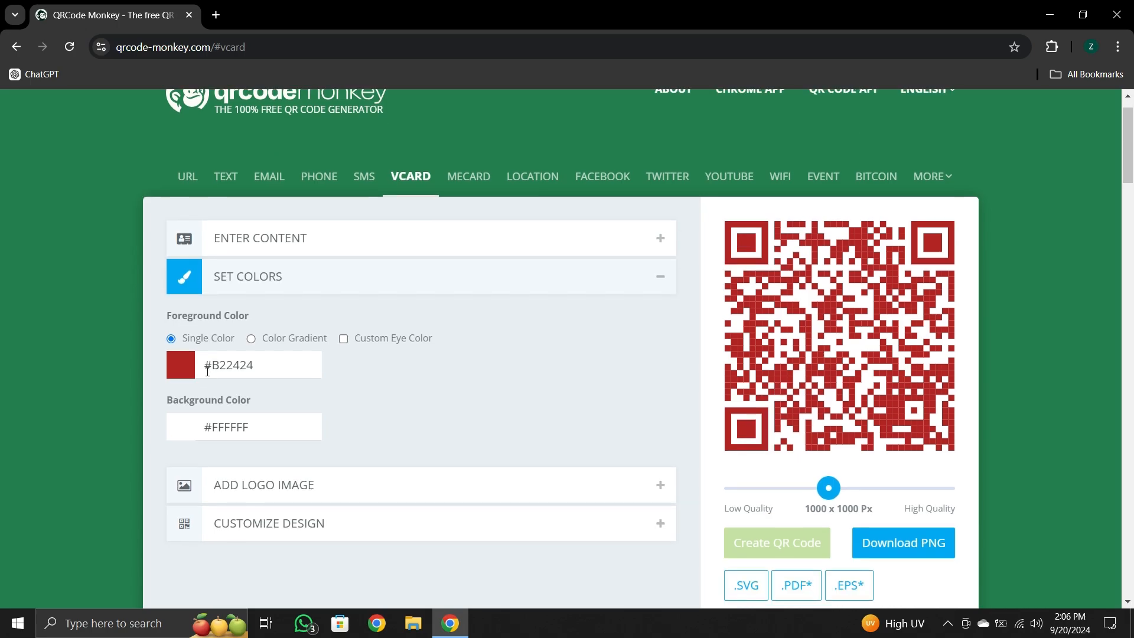
{"action": "left_click", "coordinate": [180, 376]}
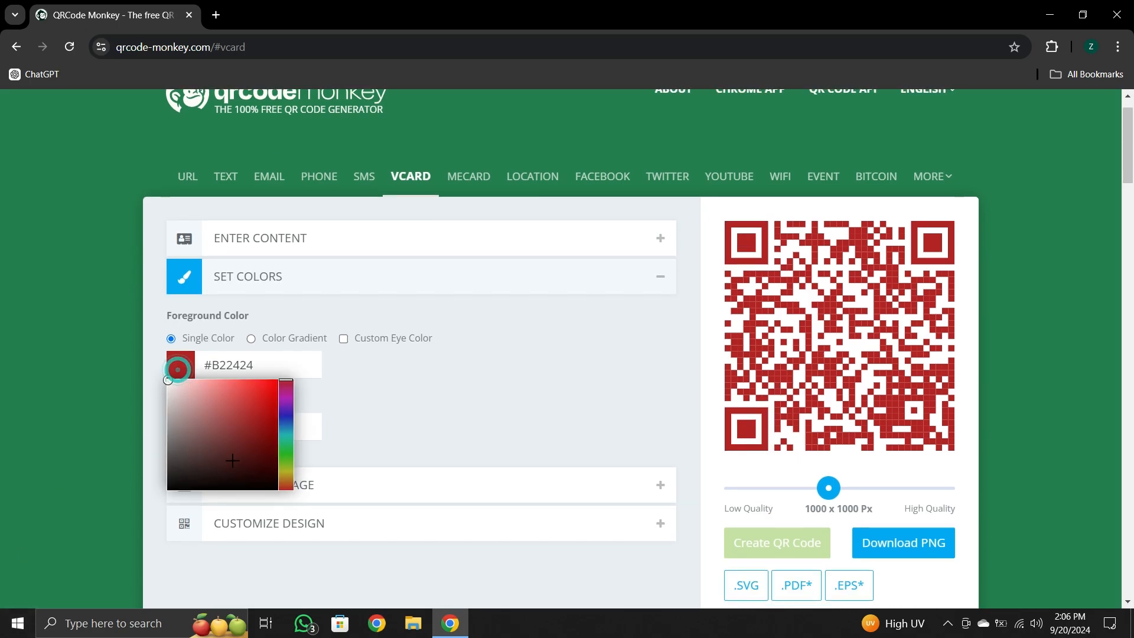
{"action": "left_click", "coordinate": [233, 483]}
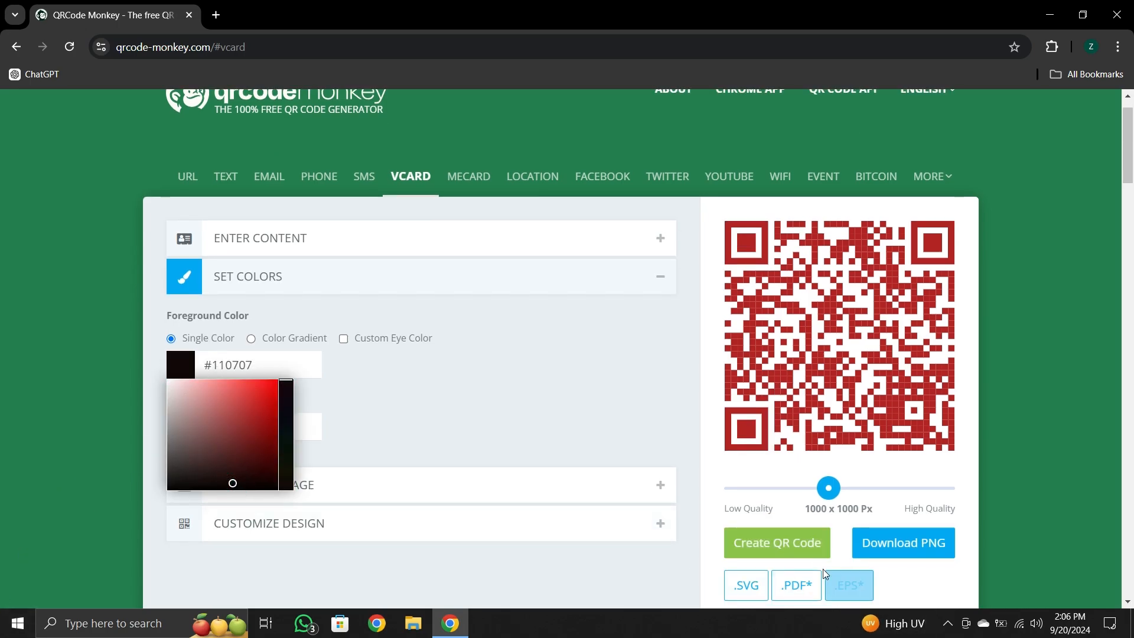
{"action": "left_click", "coordinate": [794, 540]}
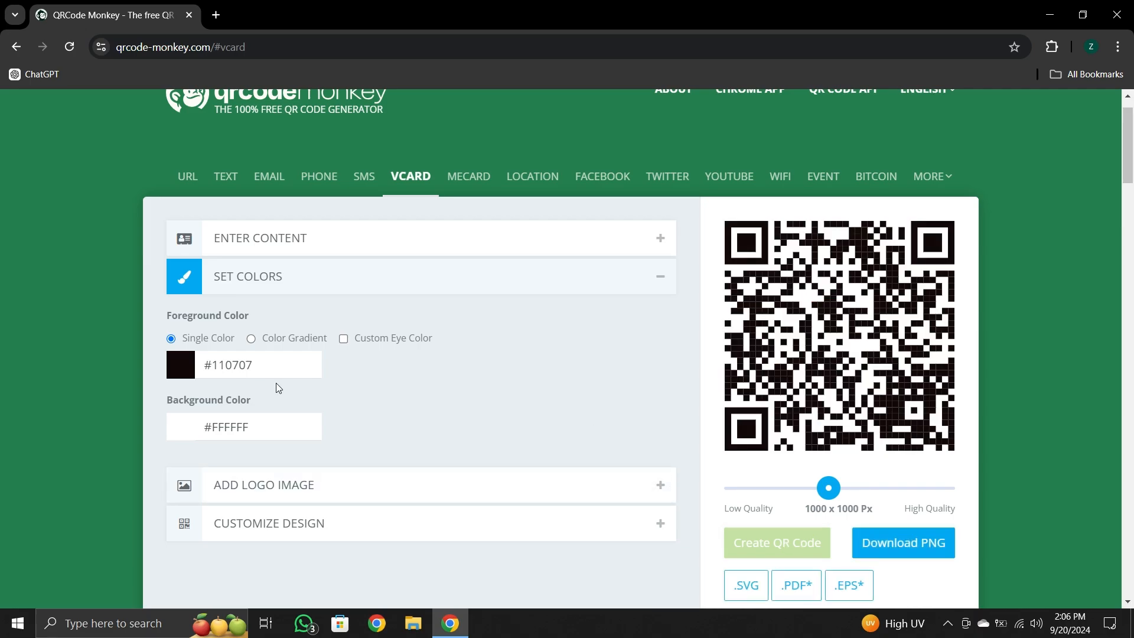
- Upload the picture "images" from the RAW folder as the QR code's logo and regenerate the code
{"action": "scroll", "coordinate": [276, 383], "scroll_direction": "down", "scroll_amount": 2}
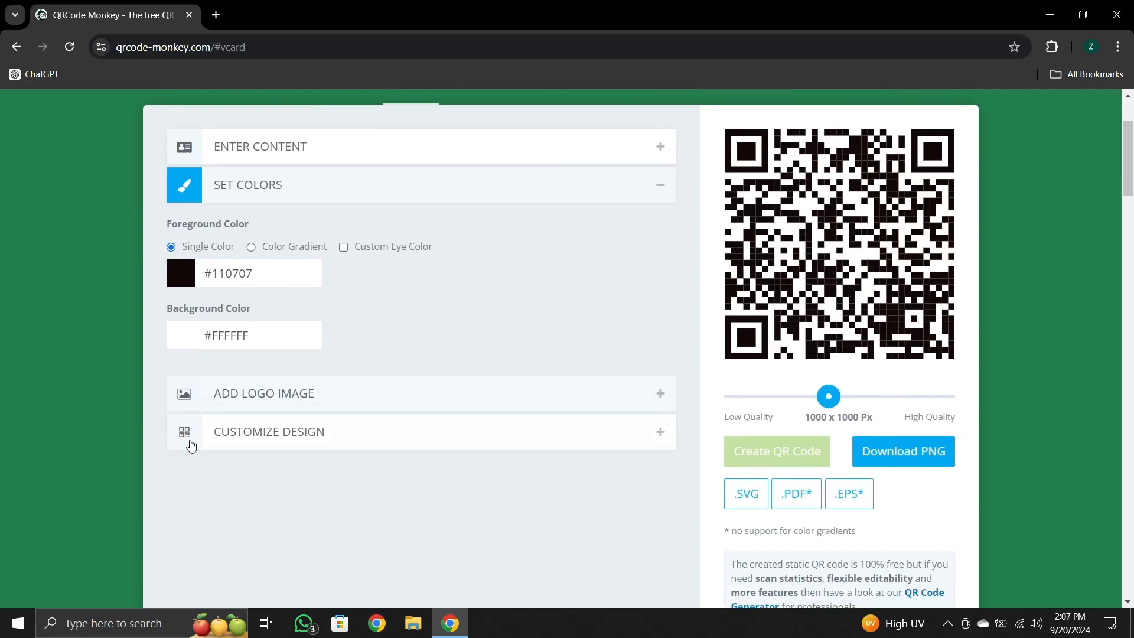
{"action": "left_click", "coordinate": [340, 403]}
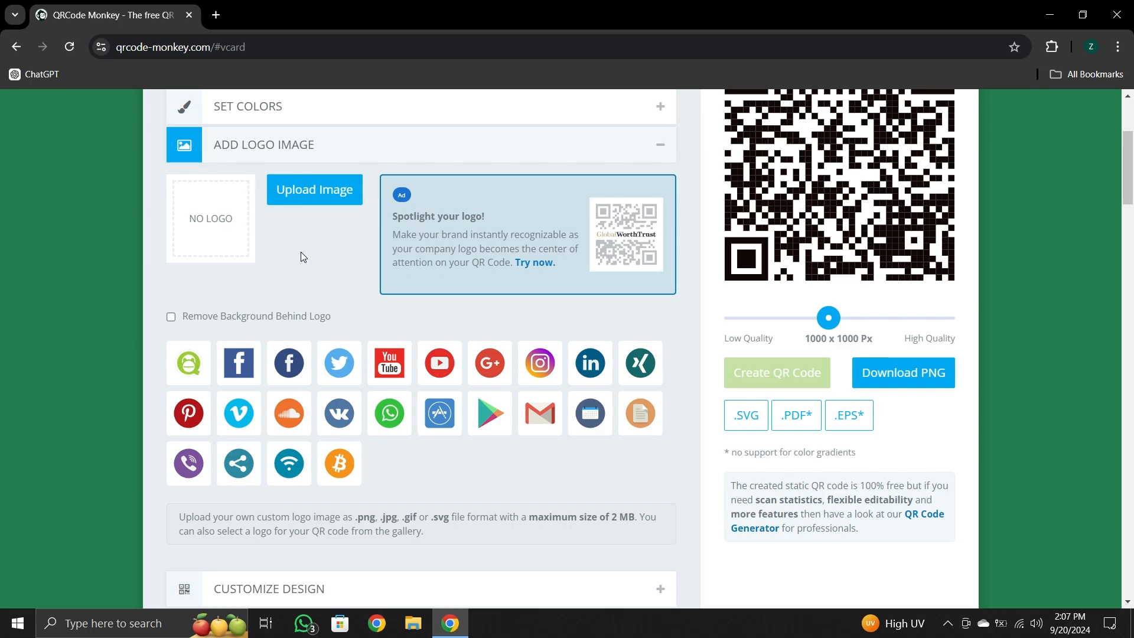
{"action": "left_click", "coordinate": [290, 188]}
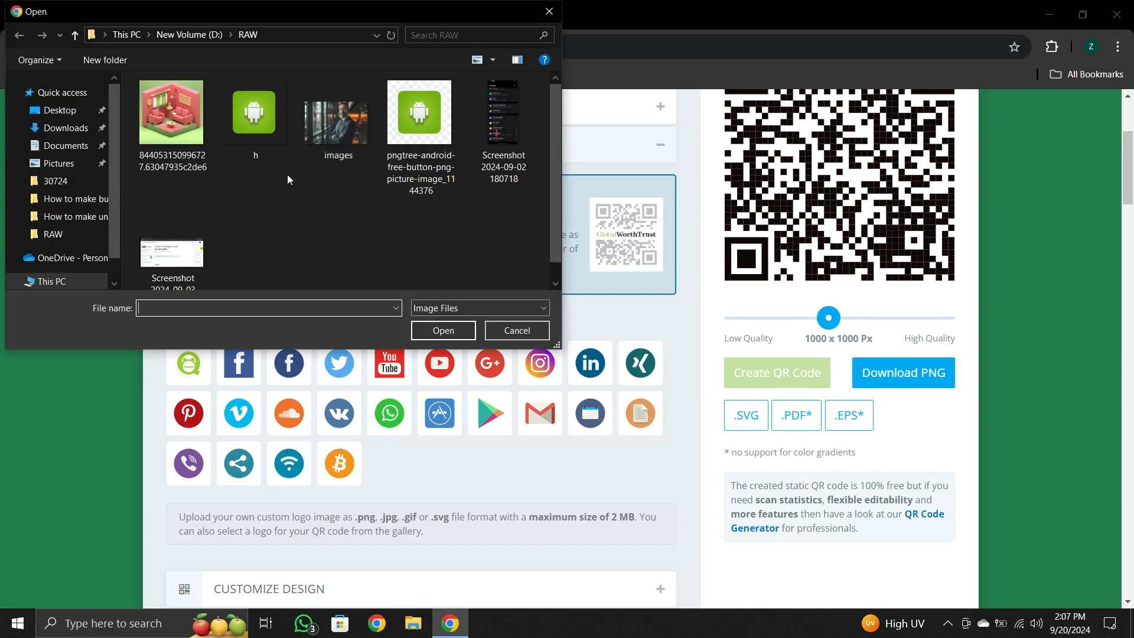
{"action": "double_click", "coordinate": [319, 140]}
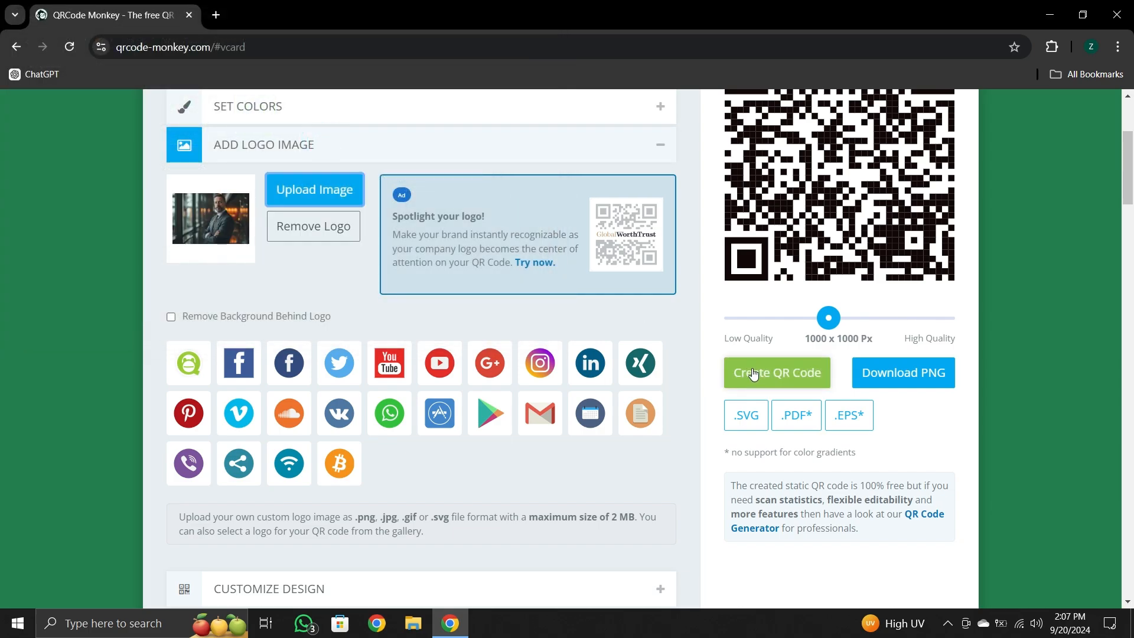
{"action": "left_click", "coordinate": [753, 373]}
{"action": "scroll", "coordinate": [659, 326], "scroll_direction": "up", "scroll_amount": 1}
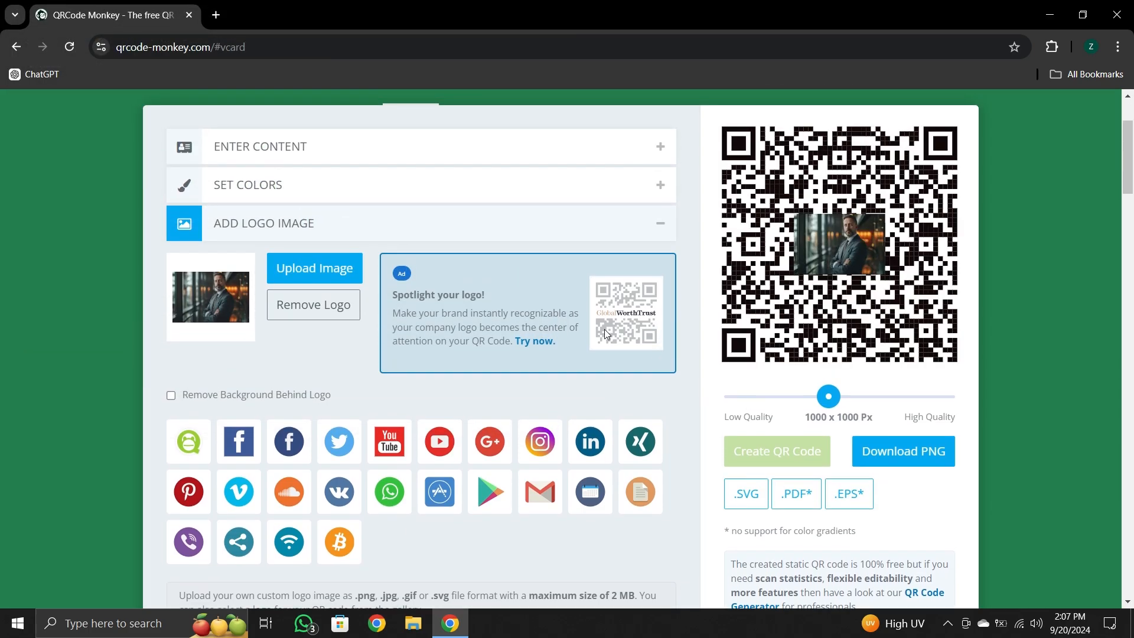
- In the design customisation, choose the thick square eye frame with wavy edges and regenerate the QR code
{"action": "scroll", "coordinate": [605, 328], "scroll_direction": "down", "scroll_amount": 3}
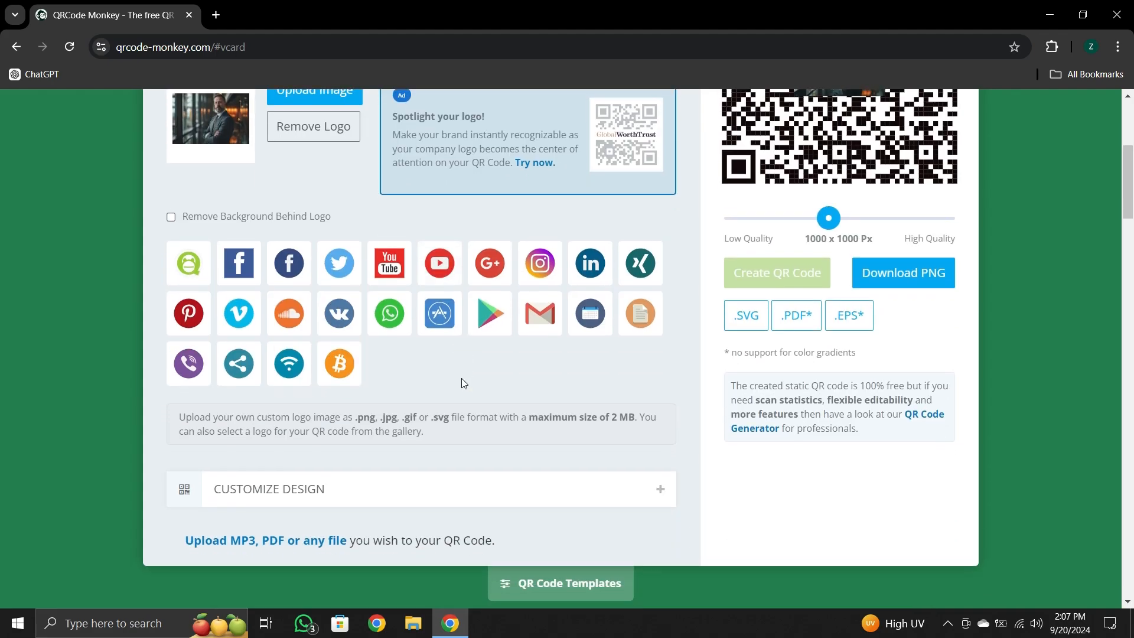
{"action": "scroll", "coordinate": [462, 378], "scroll_direction": "up", "scroll_amount": 1}
{"action": "scroll", "coordinate": [462, 378], "scroll_direction": "down", "scroll_amount": 1}
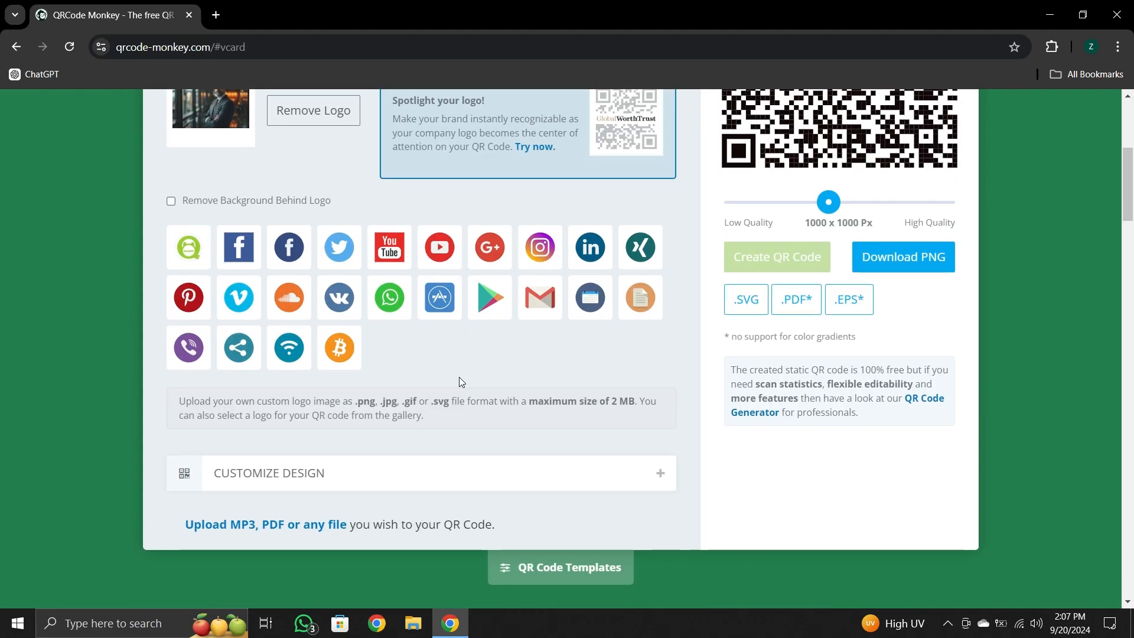
{"action": "left_click", "coordinate": [455, 472]}
{"action": "scroll", "coordinate": [450, 473], "scroll_direction": "down", "scroll_amount": 3}
{"action": "scroll", "coordinate": [452, 475], "scroll_direction": "up", "scroll_amount": 2}
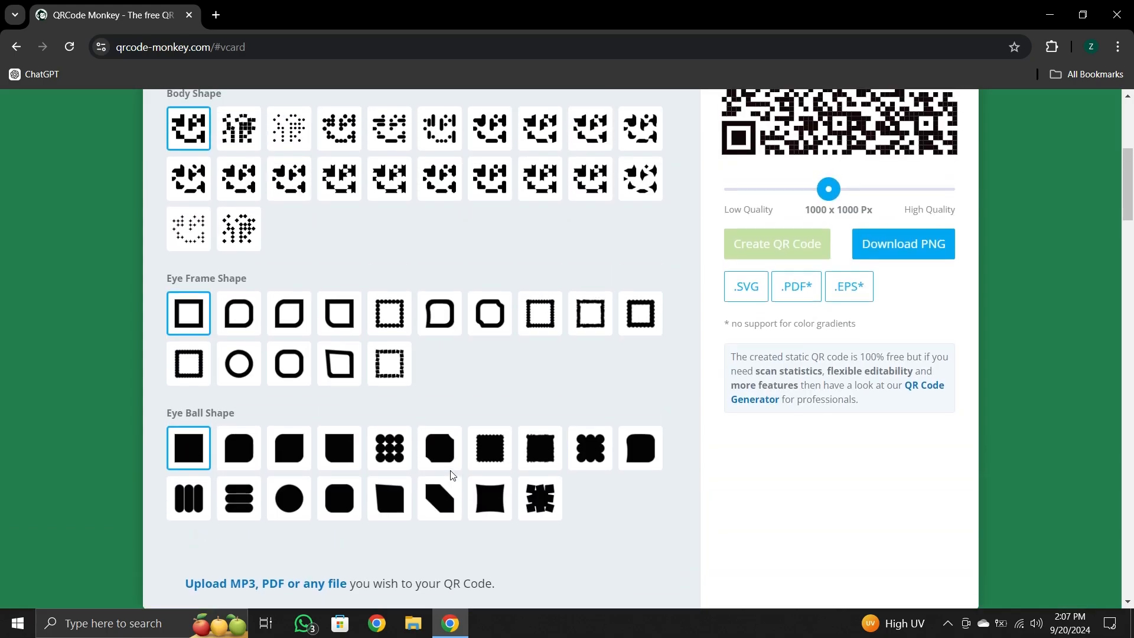
{"action": "scroll", "coordinate": [452, 475], "scroll_direction": "up", "scroll_amount": 2}
{"action": "scroll", "coordinate": [453, 475], "scroll_direction": "down", "scroll_amount": 2}
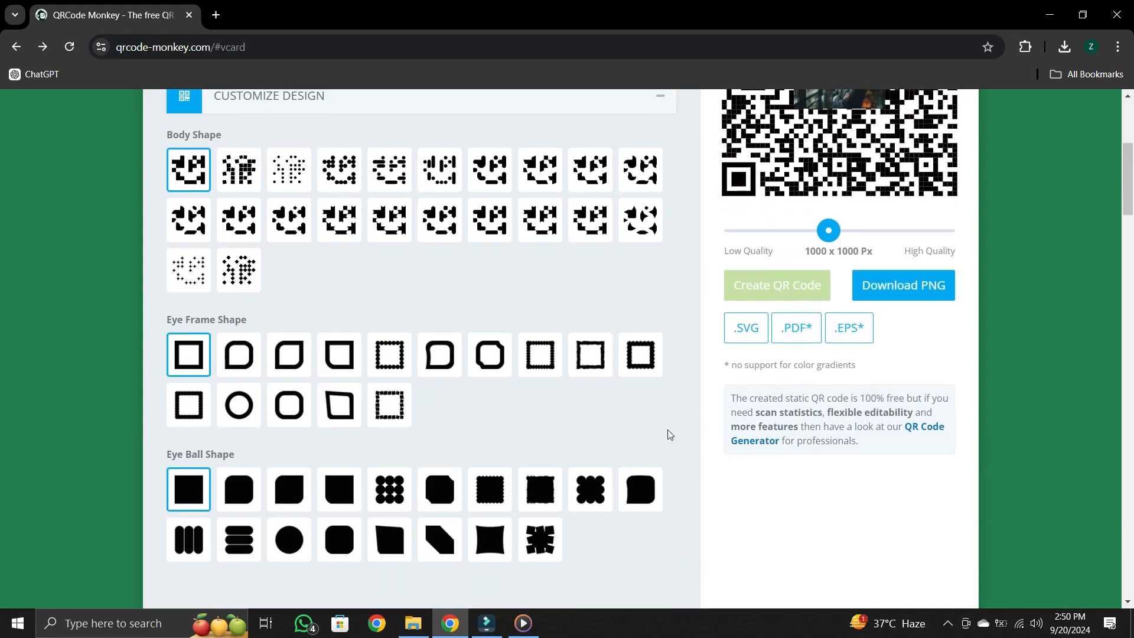
{"action": "scroll", "coordinate": [614, 426], "scroll_direction": "up", "scroll_amount": 1}
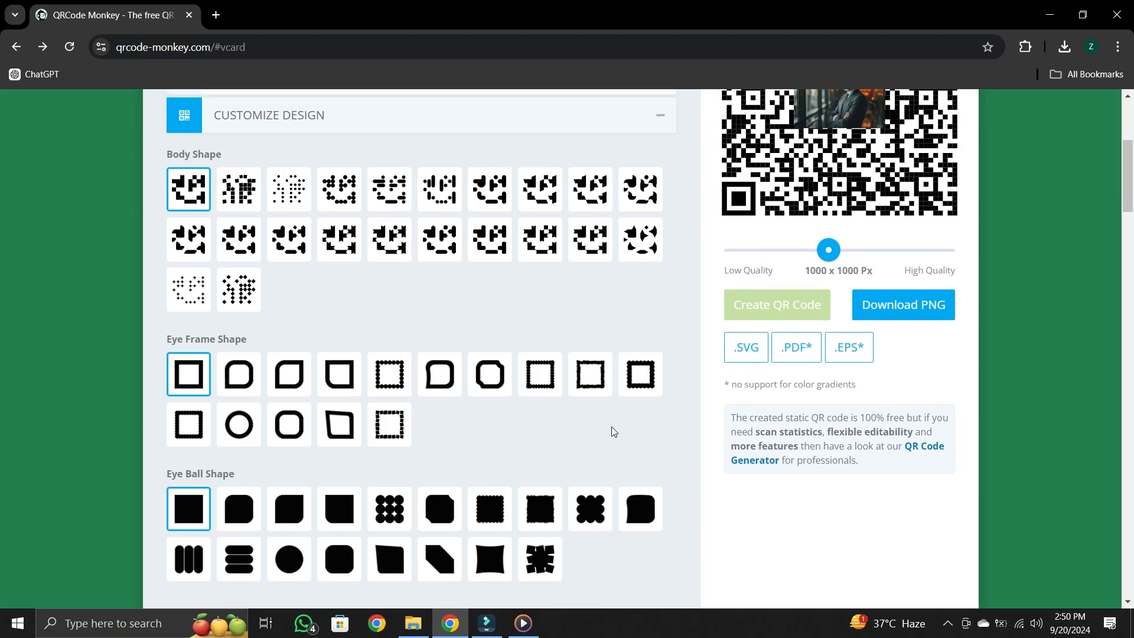
{"action": "left_click", "coordinate": [769, 310]}
{"action": "left_click", "coordinate": [630, 379]}
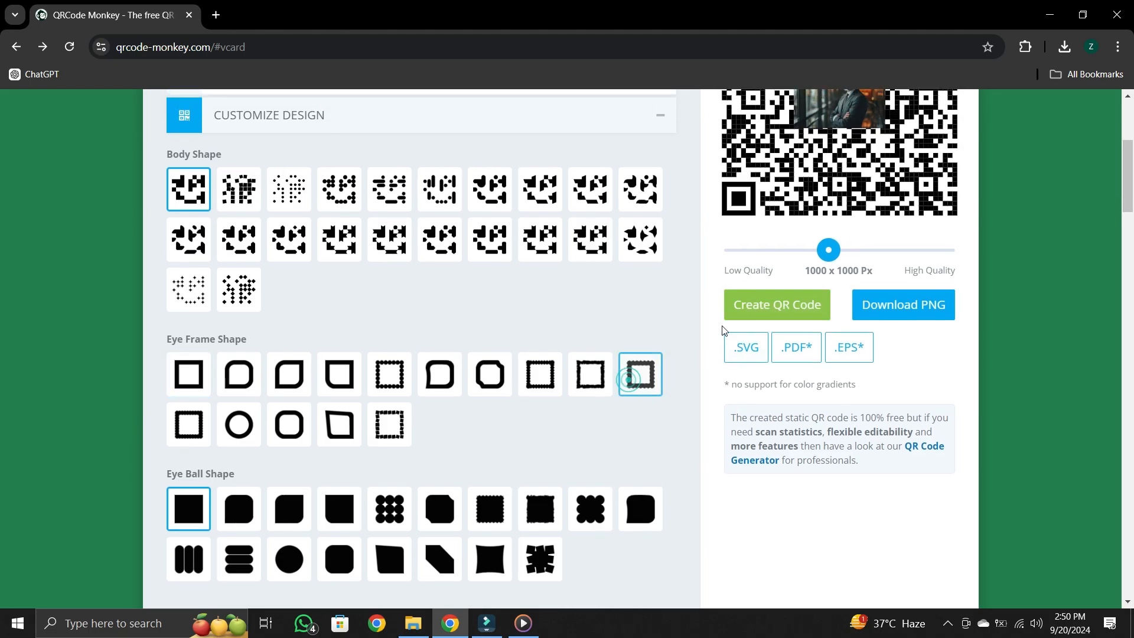
{"action": "left_click", "coordinate": [748, 306]}
- Download the finished vCard QR code as a PNG at 1000 x 1000 px
{"action": "scroll", "coordinate": [749, 310], "scroll_direction": "up", "scroll_amount": 1}
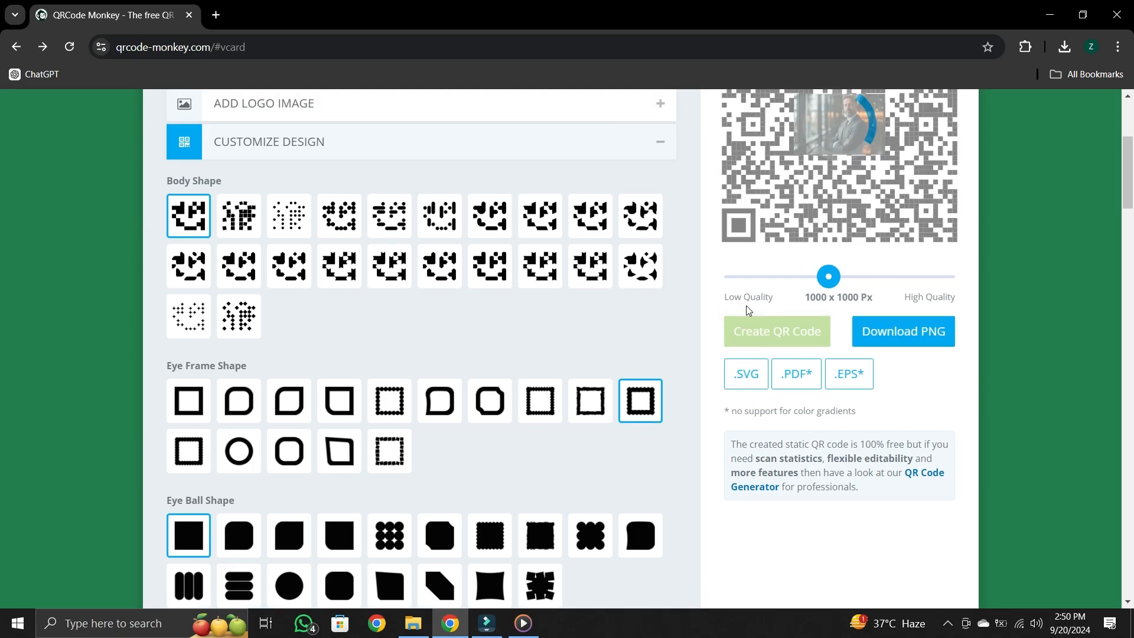
{"action": "scroll", "coordinate": [748, 310], "scroll_direction": "up", "scroll_amount": 2}
{"action": "left_click", "coordinate": [880, 392]}
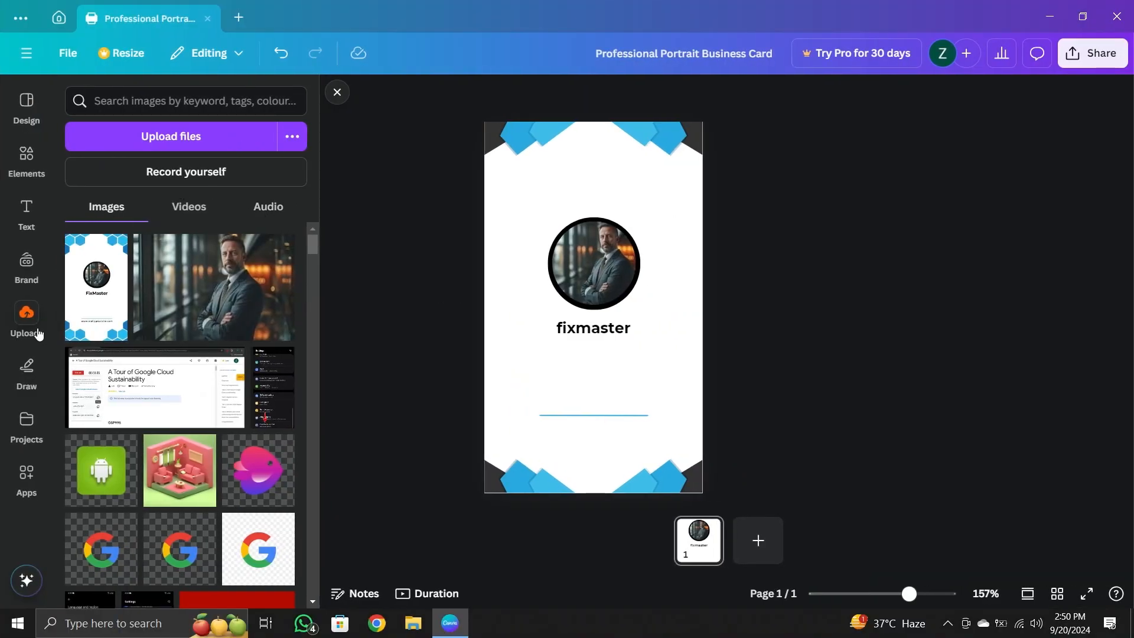
- Switch to the business card in Canva and upload the file "qr-code (6)" from the Downloads folder
{"action": "left_click", "coordinate": [202, 138]}
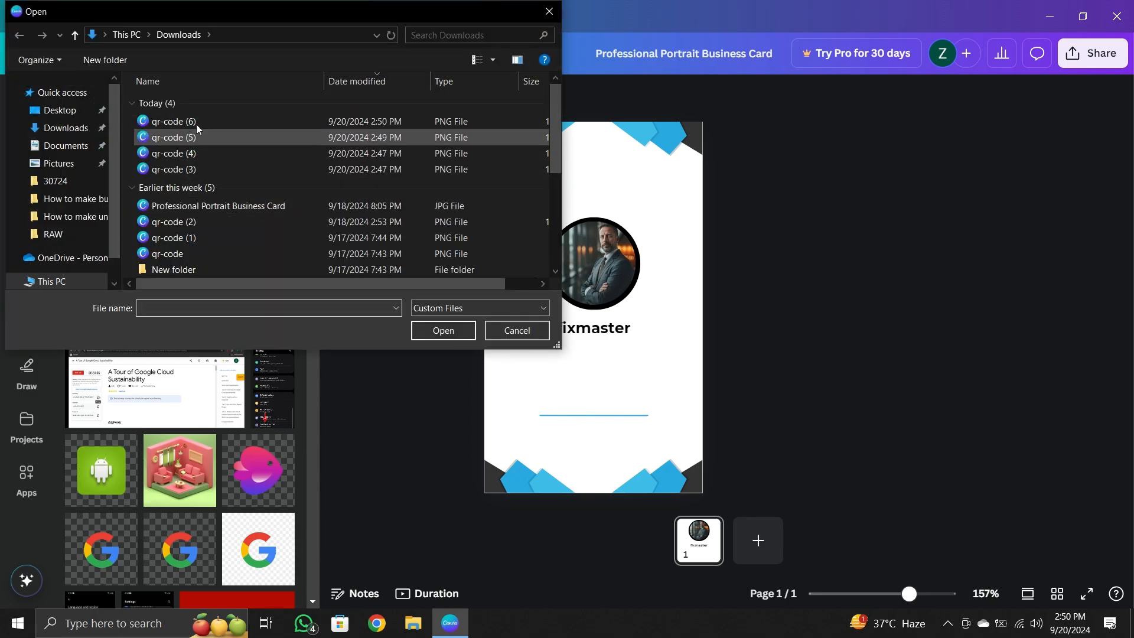
{"action": "left_click", "coordinate": [199, 123]}
{"action": "double_click", "coordinate": [199, 122]}
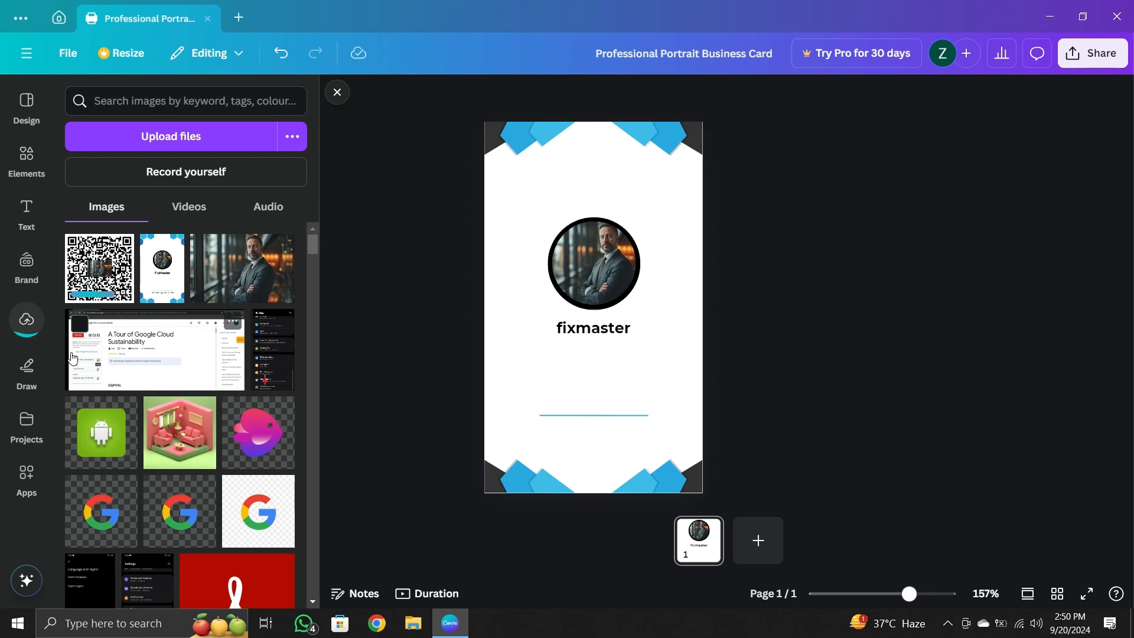
- Place the uploaded QR code on the card and shrink it to fit centred below the "fixmaster" text
{"action": "left_click_drag", "start_coordinate": [99, 269], "coordinate": [558, 375]}
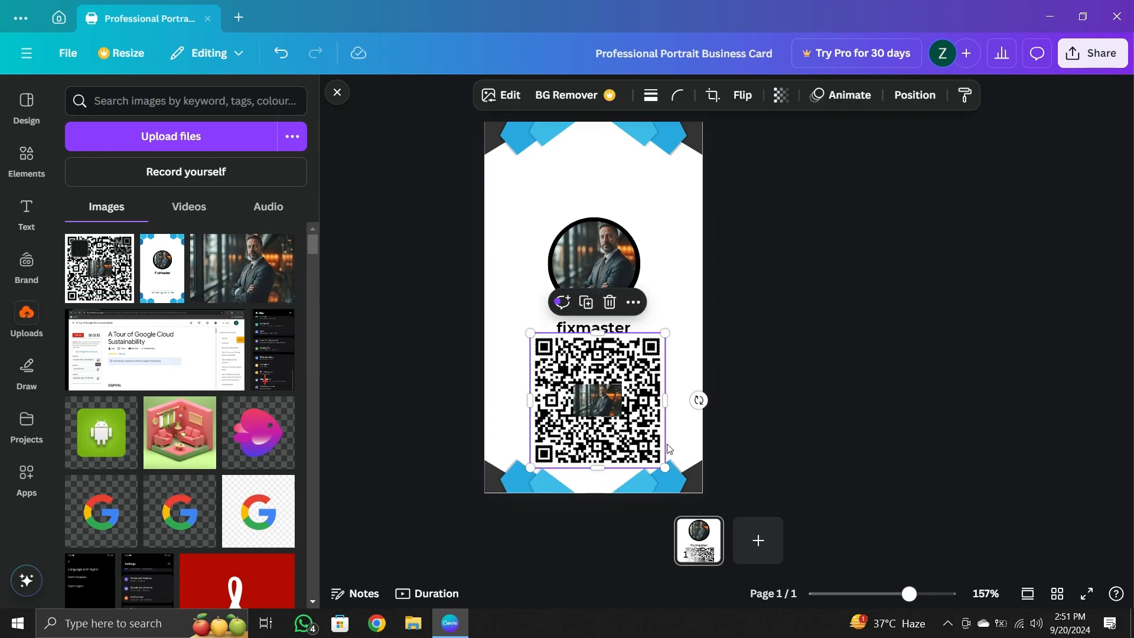
{"action": "left_click_drag", "start_coordinate": [662, 463], "coordinate": [647, 446]}
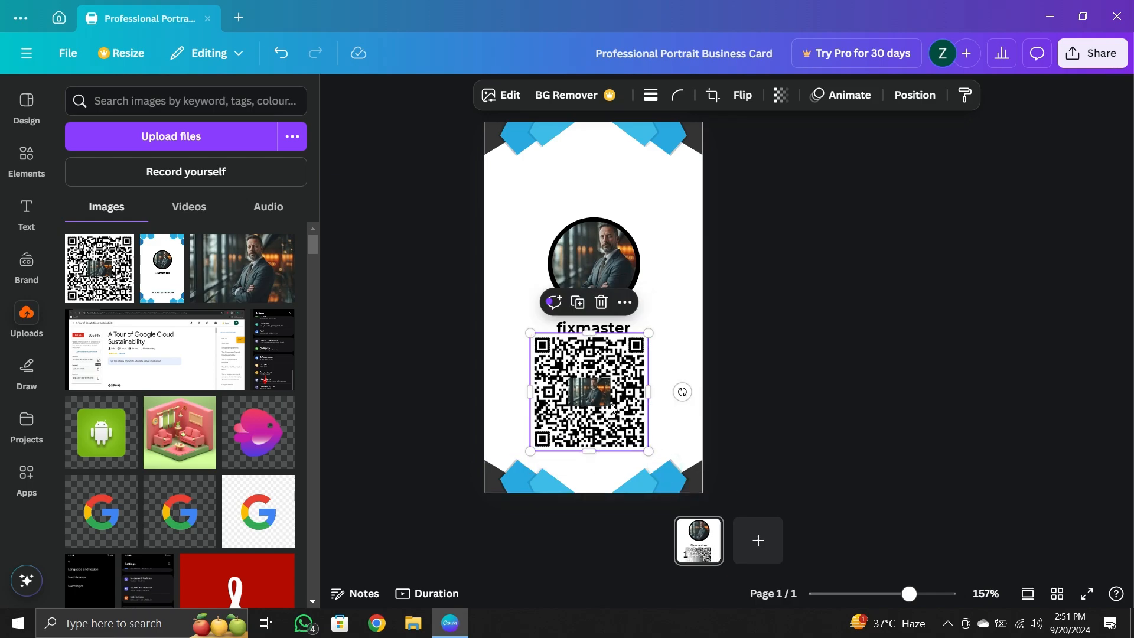
{"action": "left_click_drag", "start_coordinate": [613, 408], "coordinate": [622, 412]}
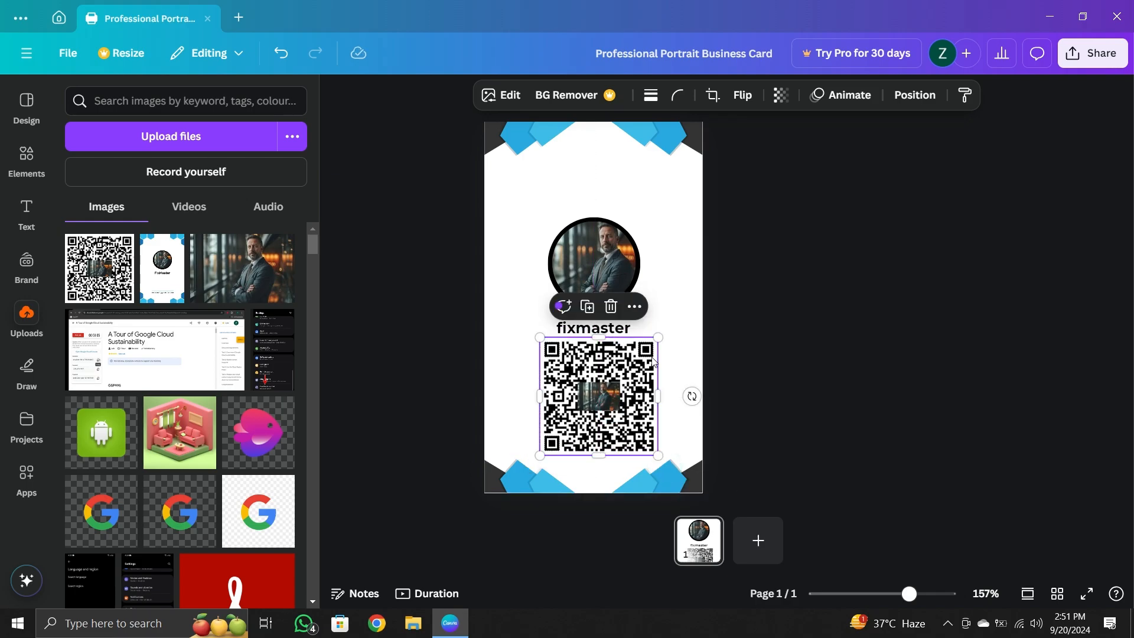
{"action": "left_click", "coordinate": [676, 332]}
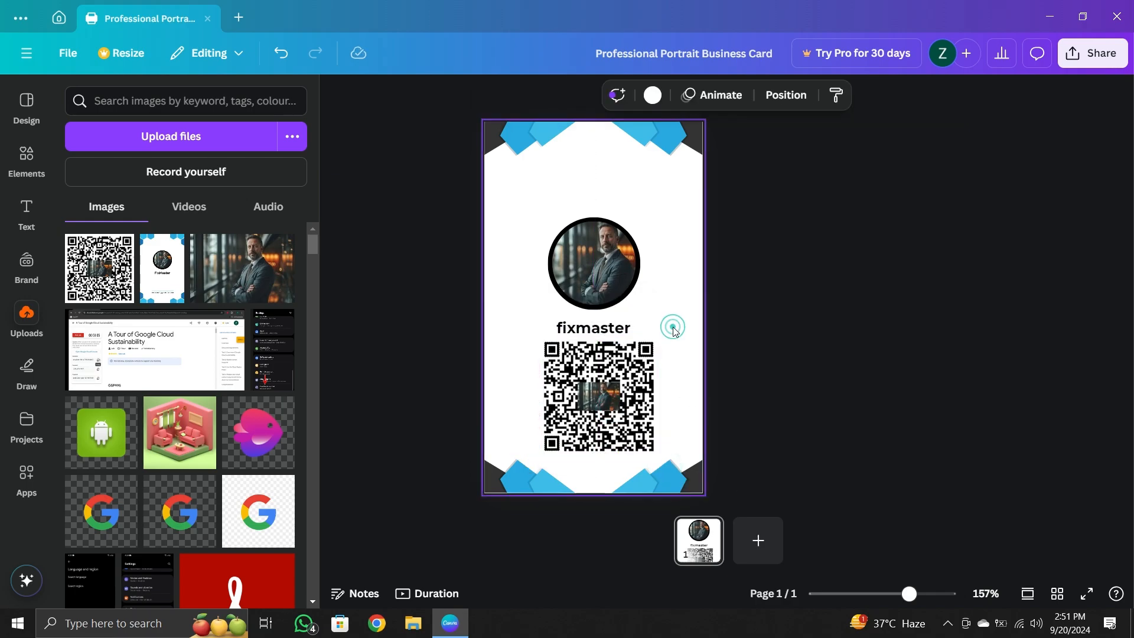
- Download the card as a PNG and save it as "Professional Portrait Business Card" in the Downloads folder
{"action": "left_click", "coordinate": [1085, 58]}
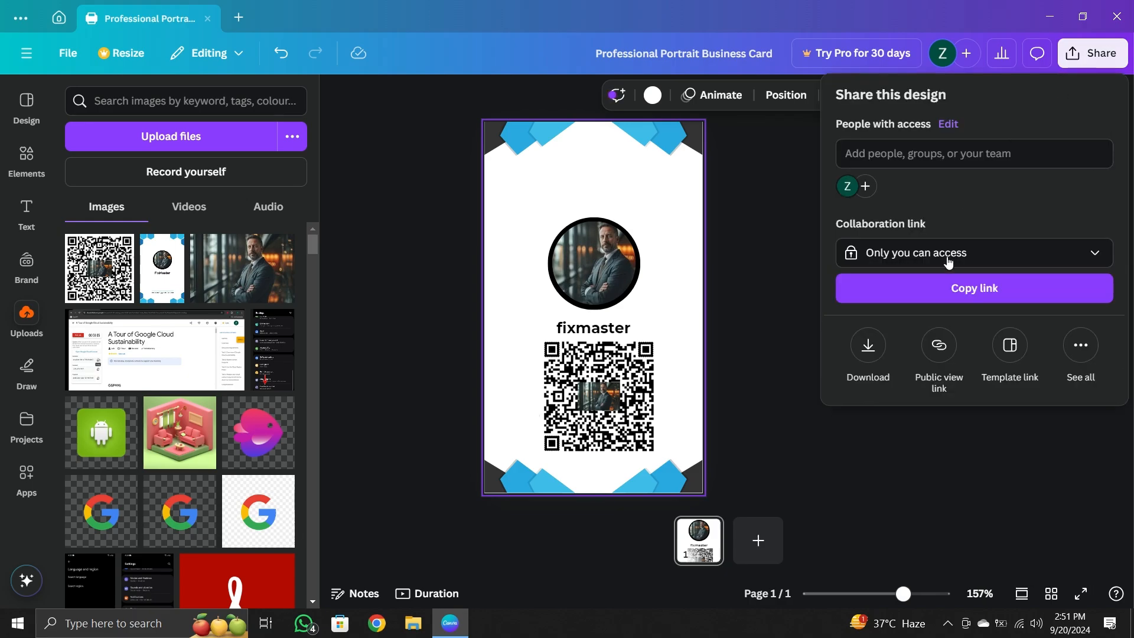
{"action": "left_click", "coordinate": [868, 354]}
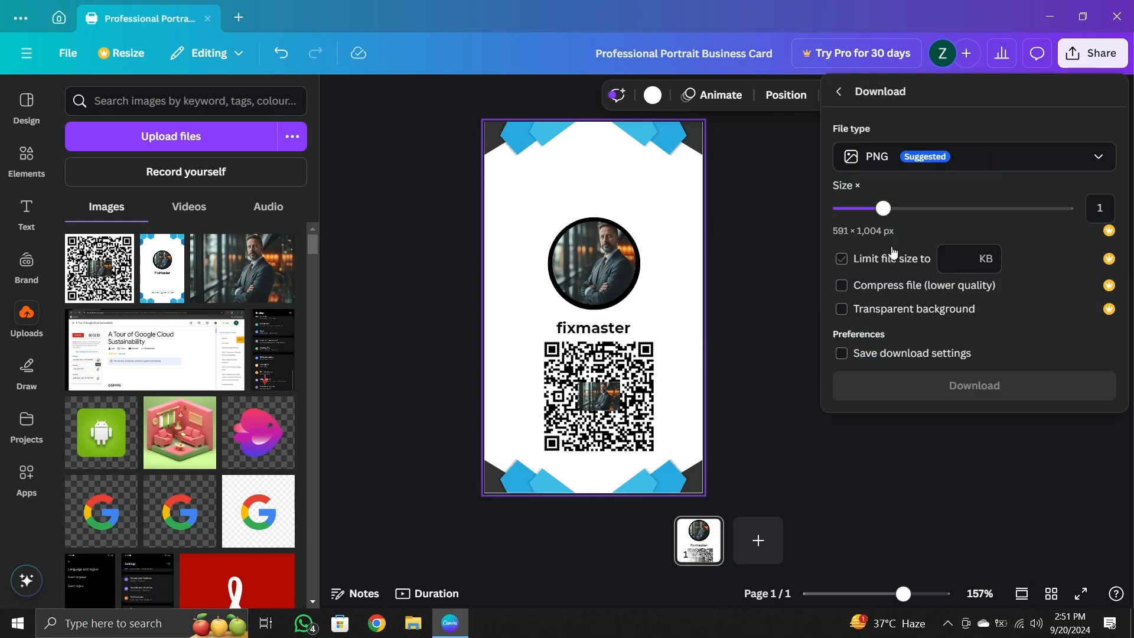
{"action": "left_click", "coordinate": [959, 162]}
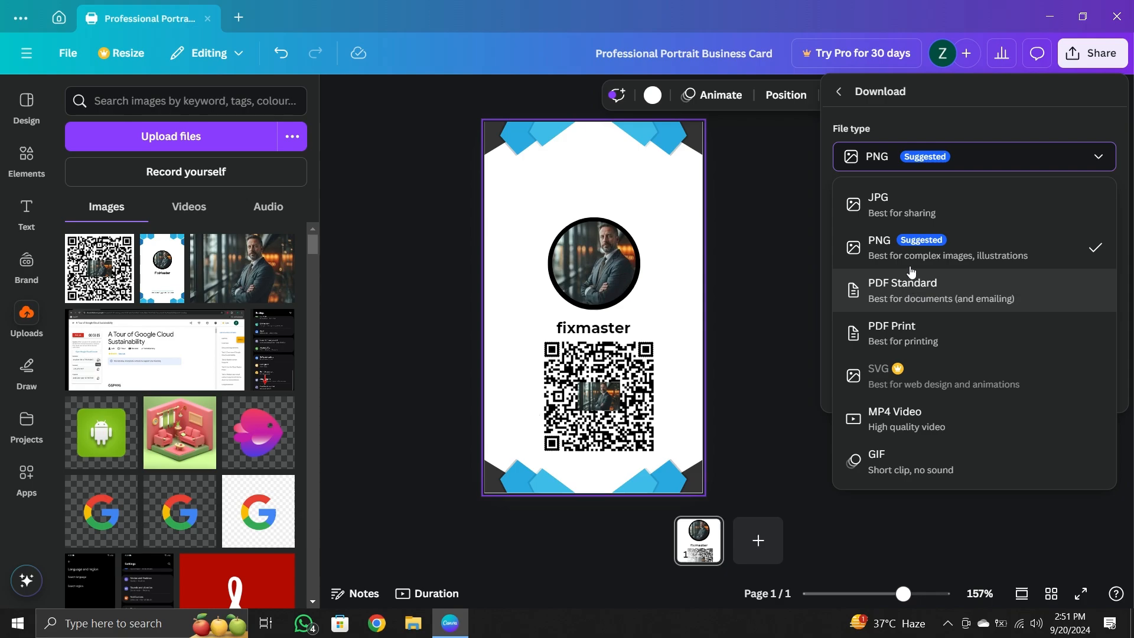
{"action": "left_click", "coordinate": [899, 247]}
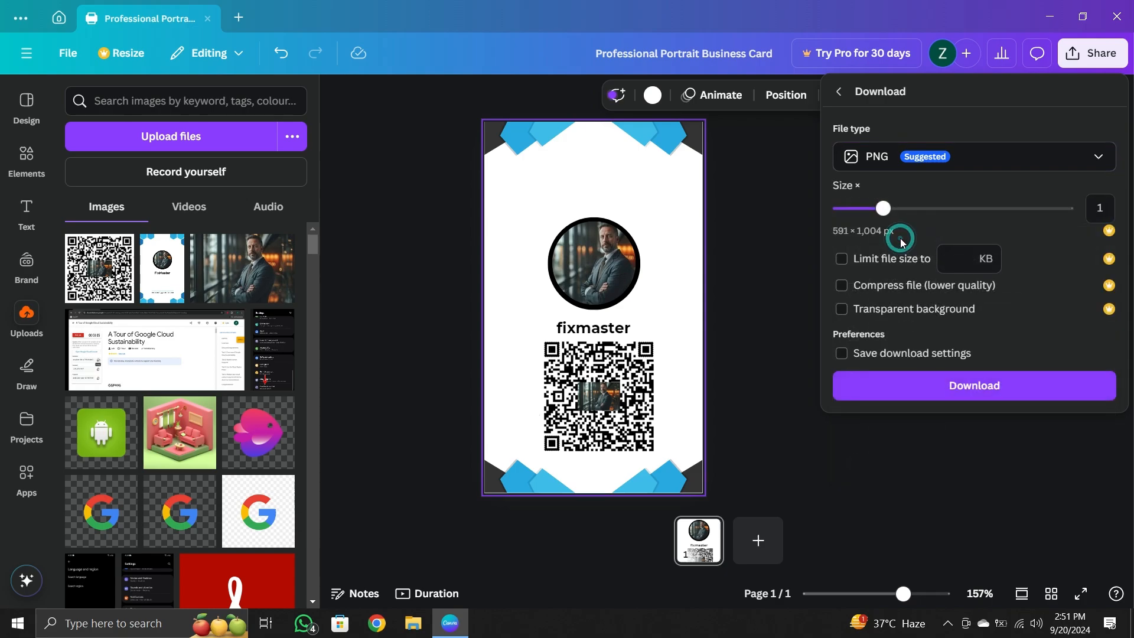
{"action": "left_click", "coordinate": [916, 387]}
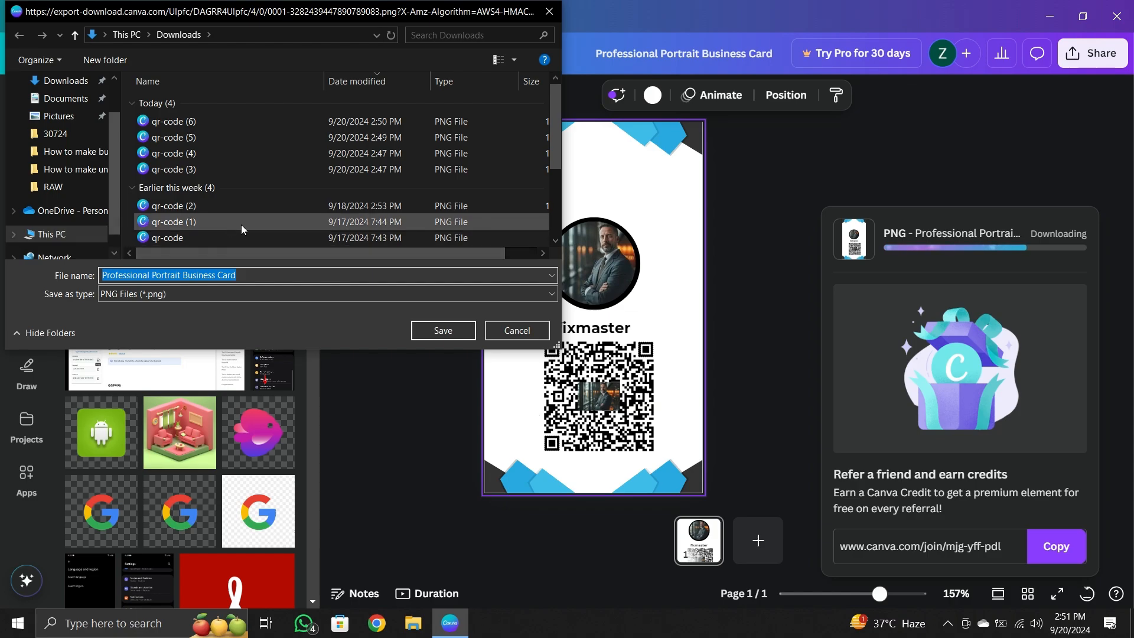
{"action": "left_click", "coordinate": [428, 336]}
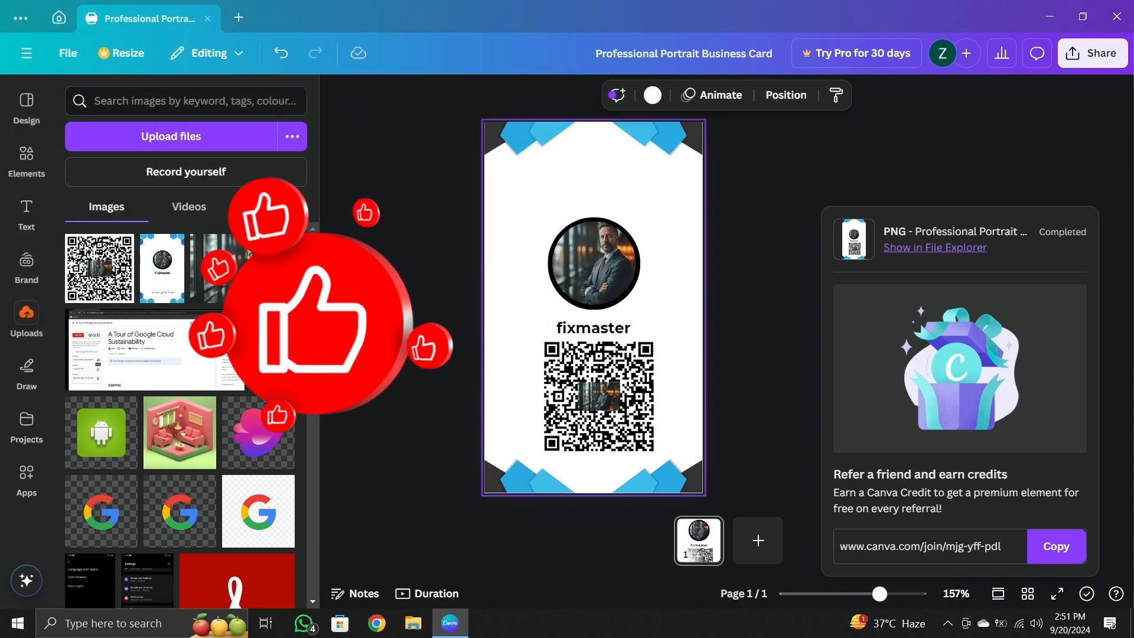